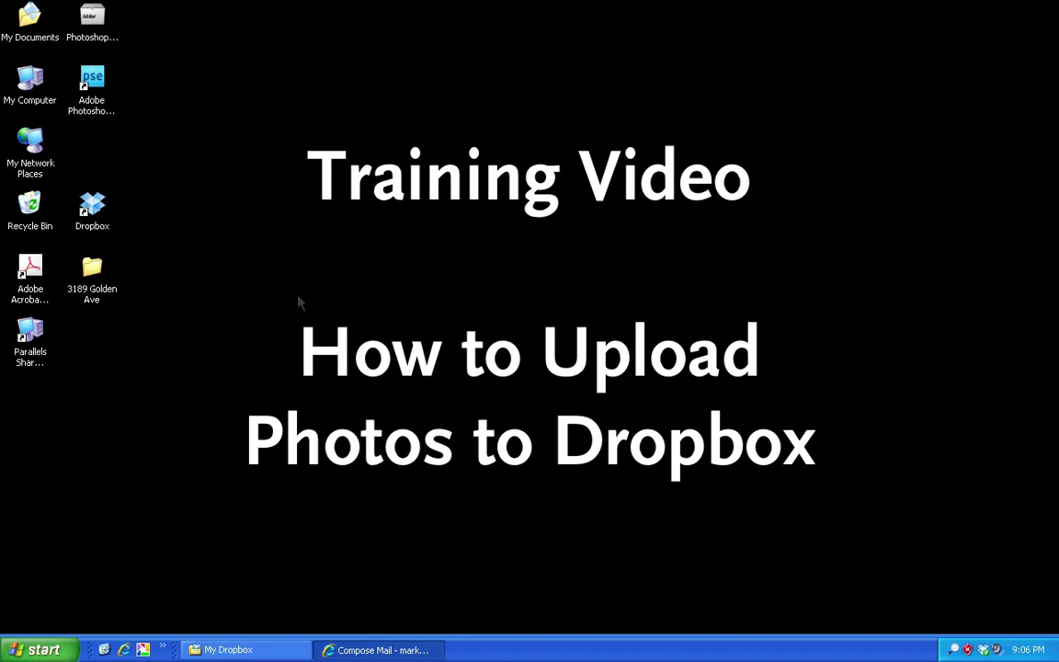
{"action": "double_click", "coordinate": [92, 265]}
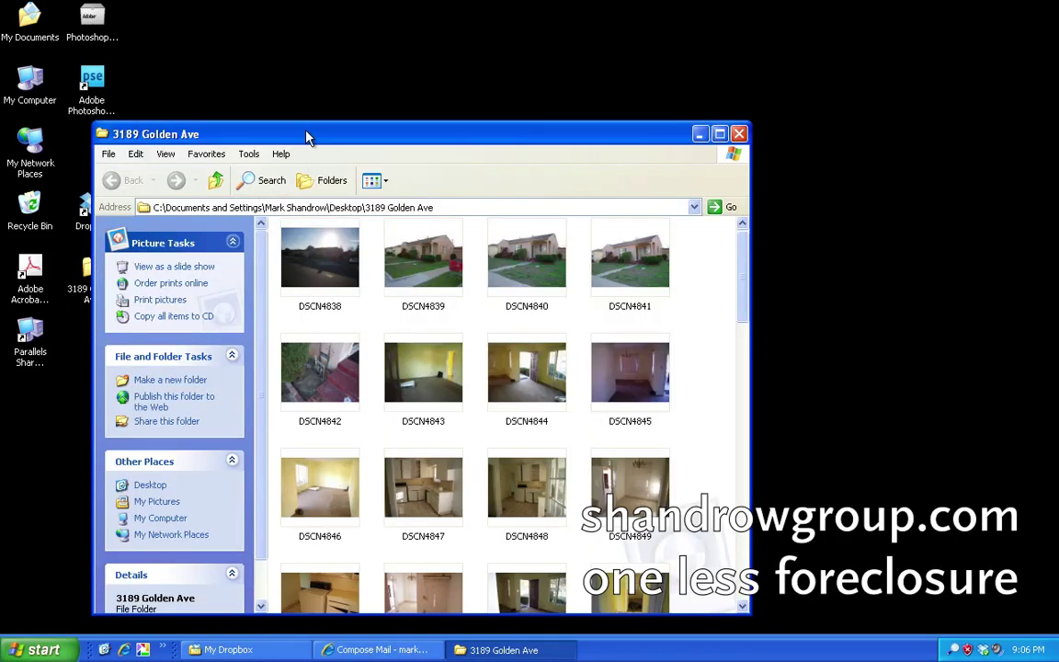
{"action": "left_click_drag", "start_coordinate": [313, 112], "coordinate": [338, 32]}
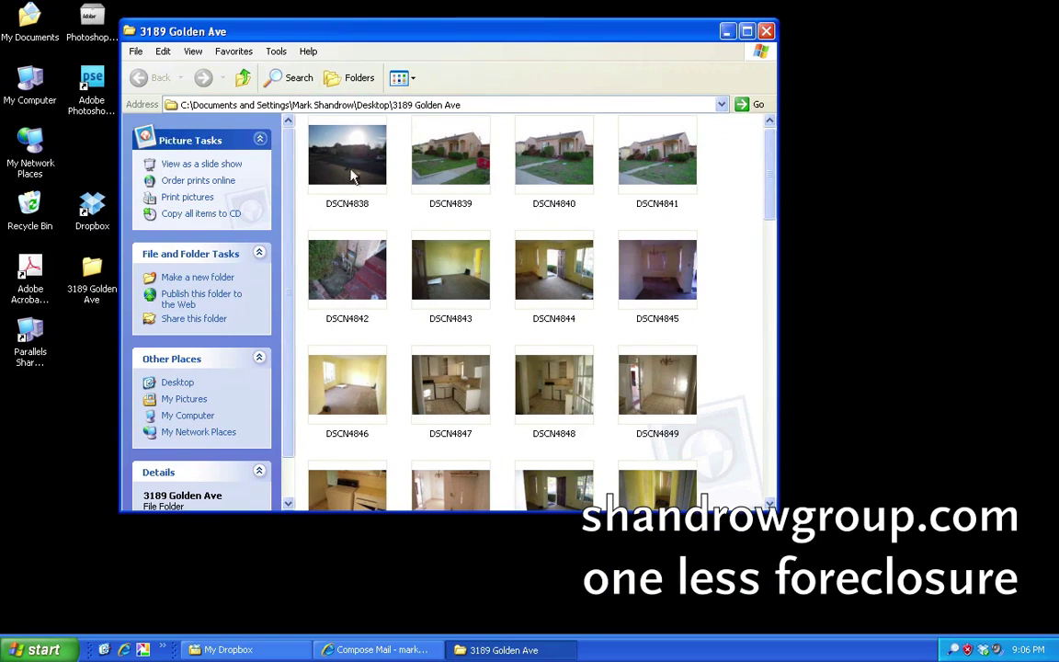
{"action": "mouse_move", "coordinate": [358, 167]}
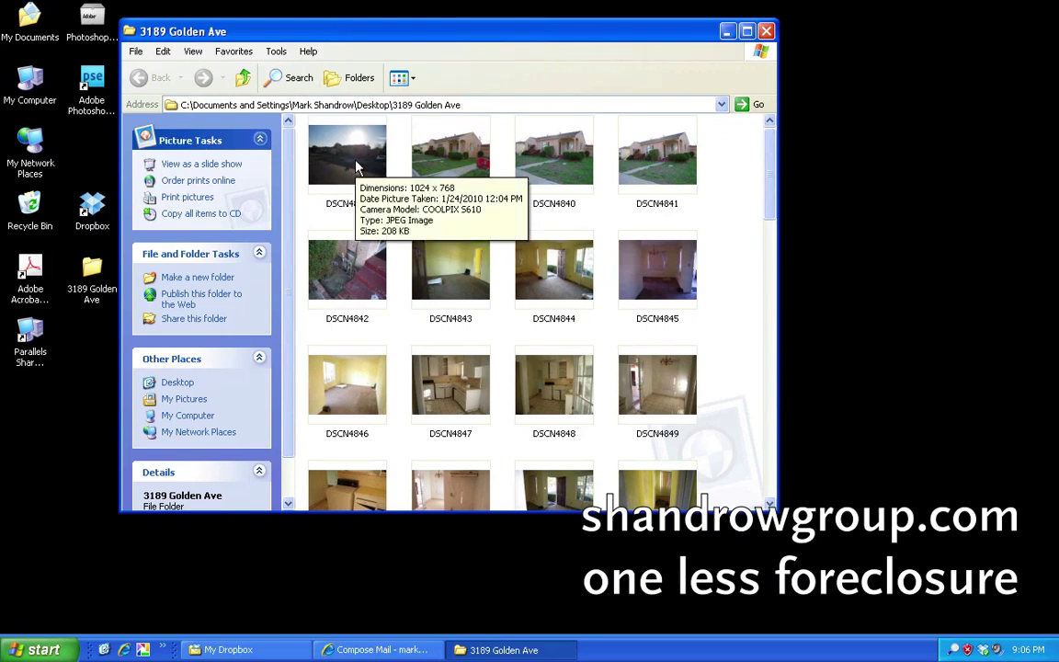
{"action": "double_click", "coordinate": [357, 167]}
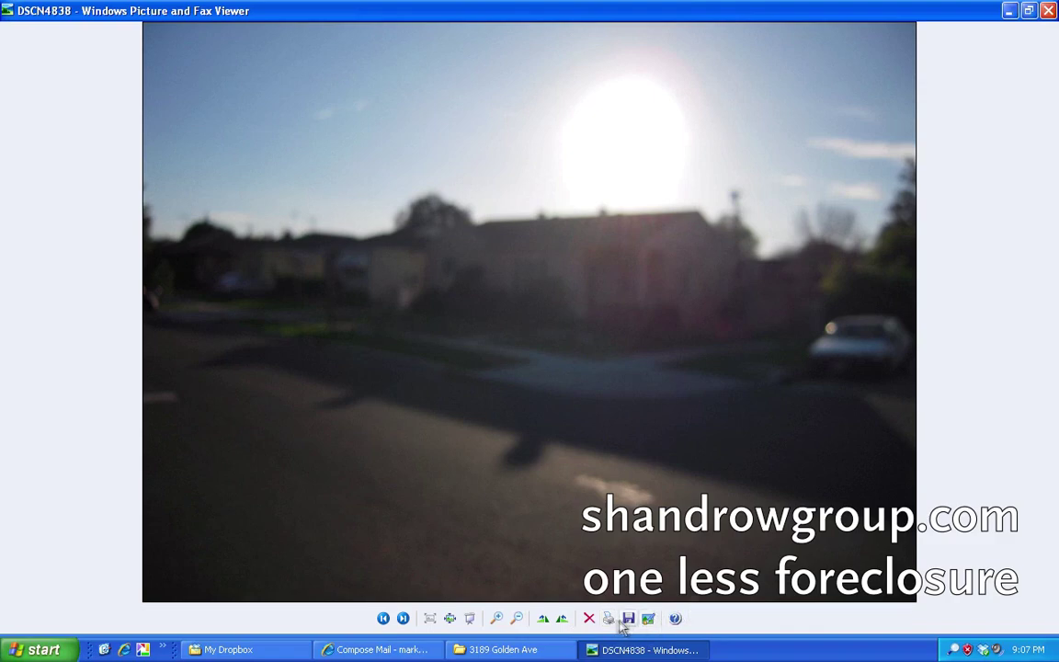
Delete the blurry sun-glare photo DSCN4838 and the near-duplicate house photo DSCN4841.
{"action": "left_click", "coordinate": [589, 619]}
{"action": "left_click", "coordinate": [592, 350]}
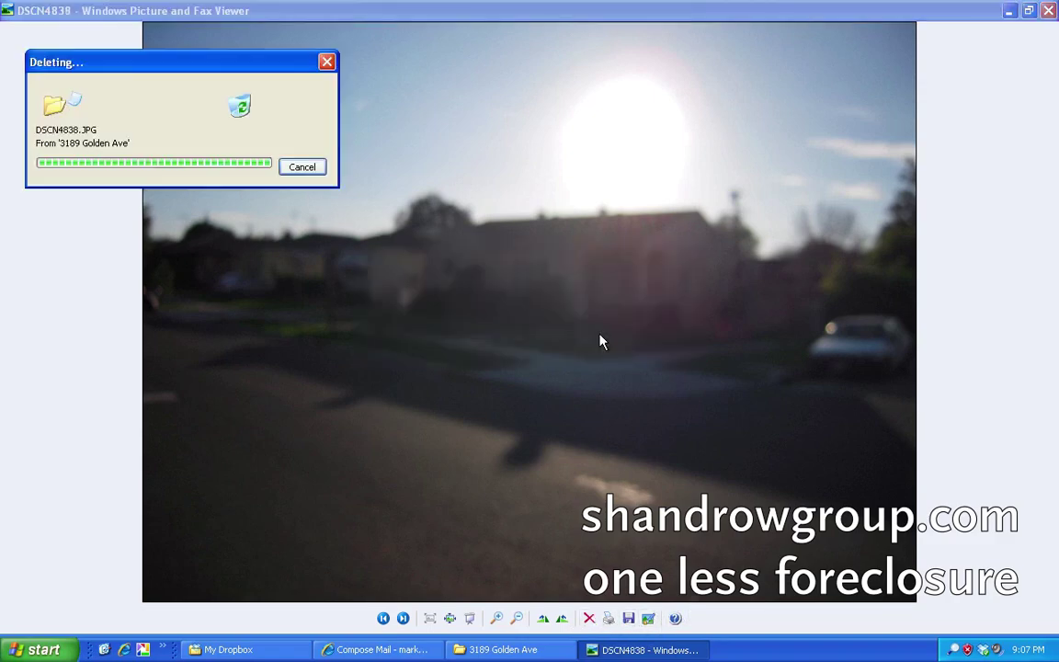
{"action": "left_click", "coordinate": [402, 619]}
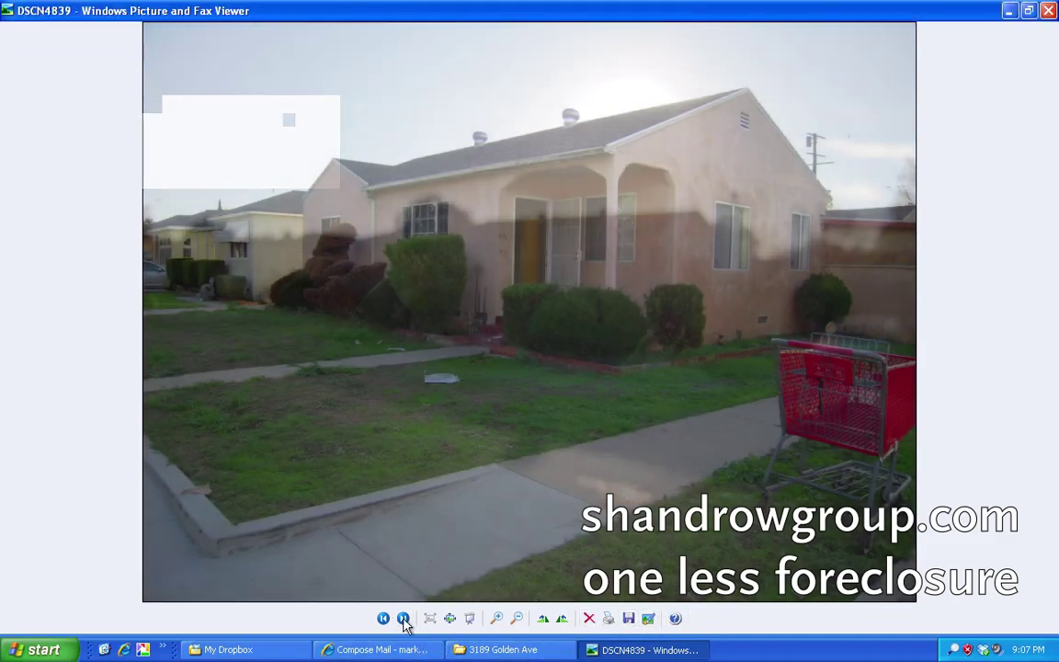
{"action": "left_click", "coordinate": [404, 618]}
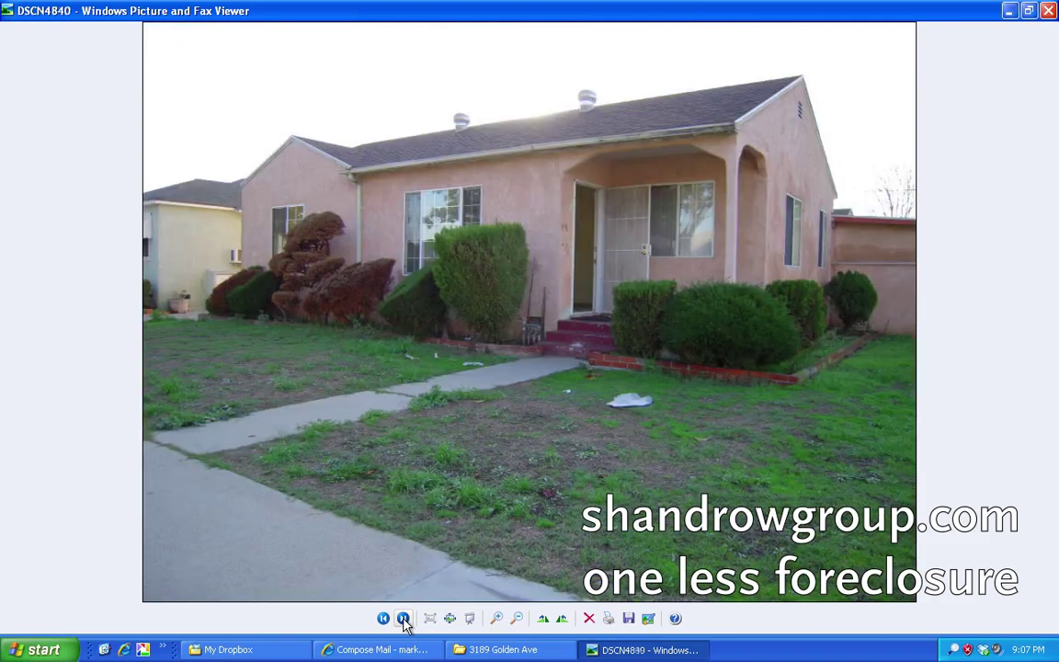
{"action": "left_click", "coordinate": [403, 619]}
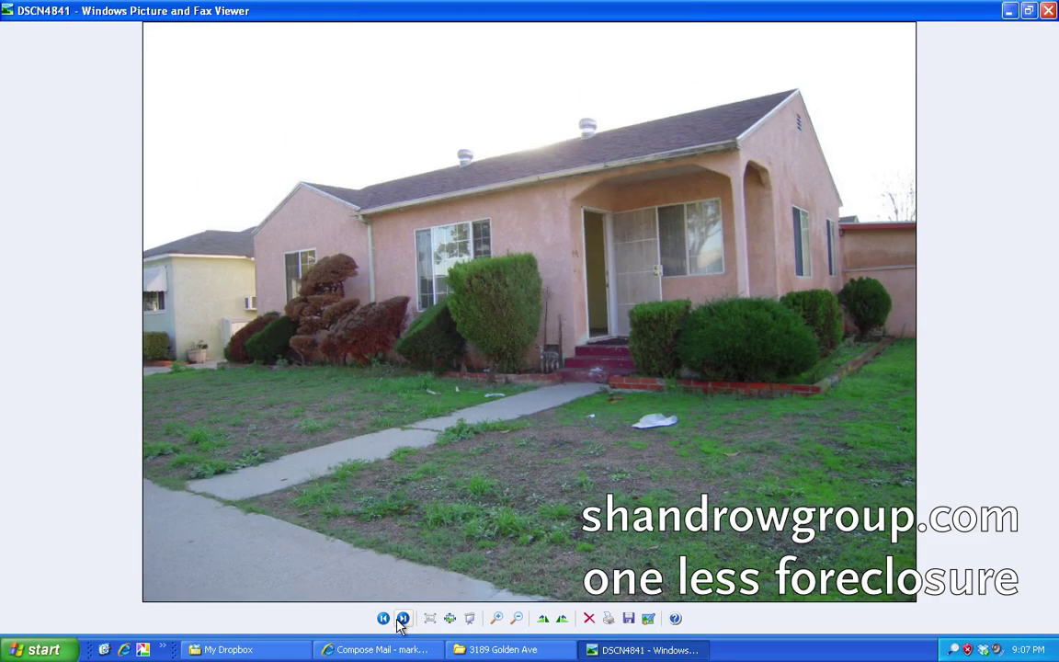
{"action": "left_click", "coordinate": [588, 619]}
{"action": "left_click", "coordinate": [596, 341]}
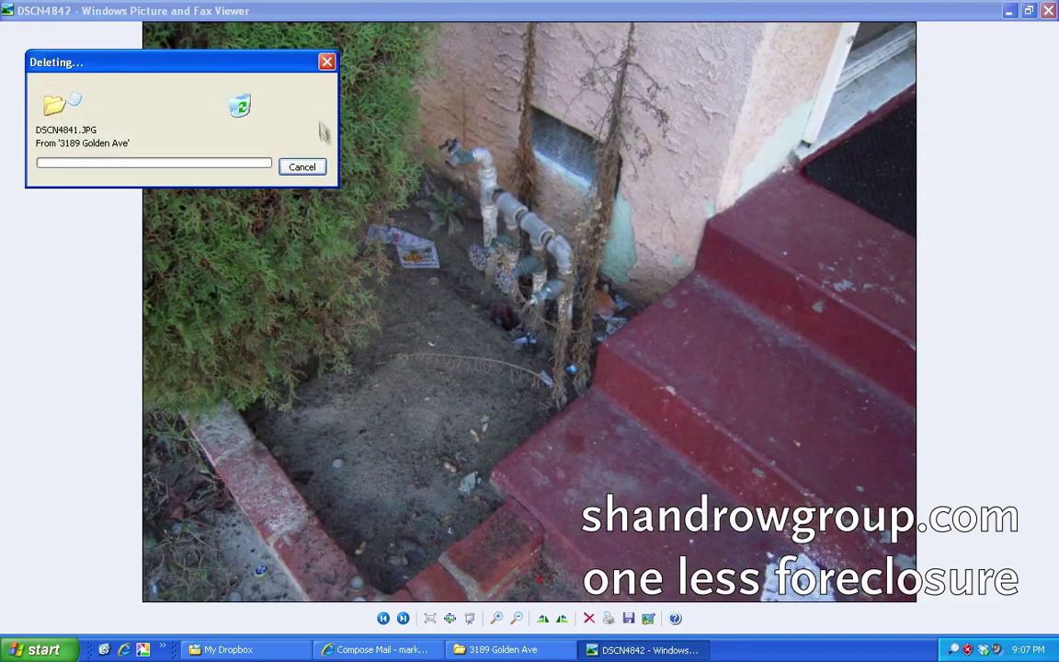
Page forward to DSCN4847, then back to the pipes photo DSCN4842.
{"action": "left_click", "coordinate": [402, 619]}
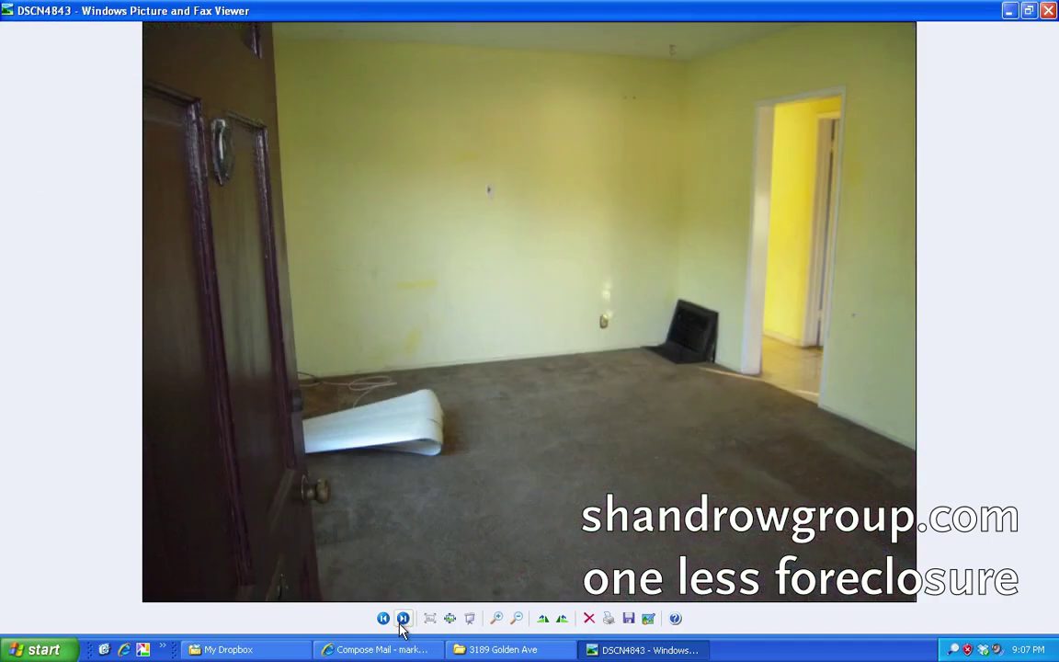
{"action": "left_click", "coordinate": [403, 619]}
{"action": "left_click", "coordinate": [403, 619]}
{"action": "left_click", "coordinate": [403, 619]}
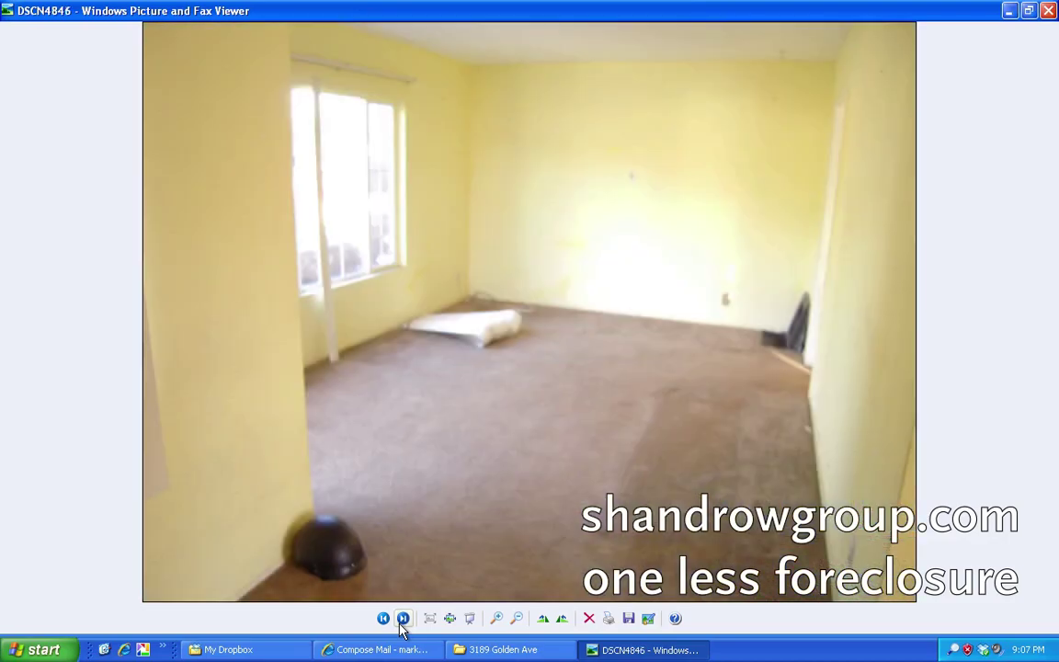
{"action": "left_click", "coordinate": [403, 619]}
{"action": "left_click", "coordinate": [384, 618]}
{"action": "left_click", "coordinate": [384, 619]}
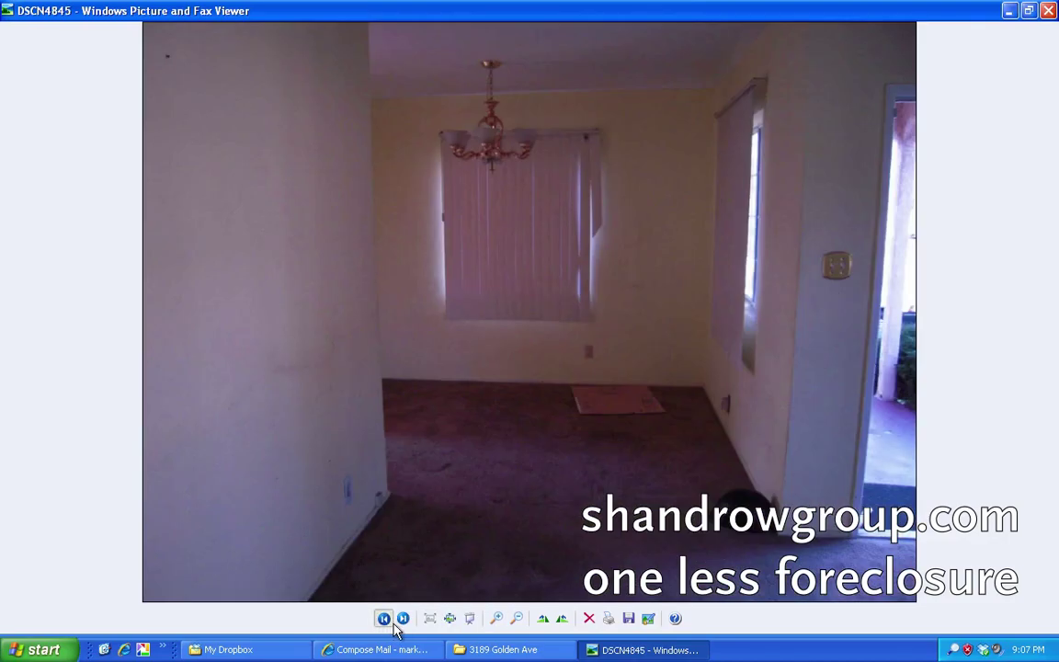
{"action": "left_click", "coordinate": [393, 621]}
{"action": "left_click", "coordinate": [393, 622]}
{"action": "left_click", "coordinate": [393, 621]}
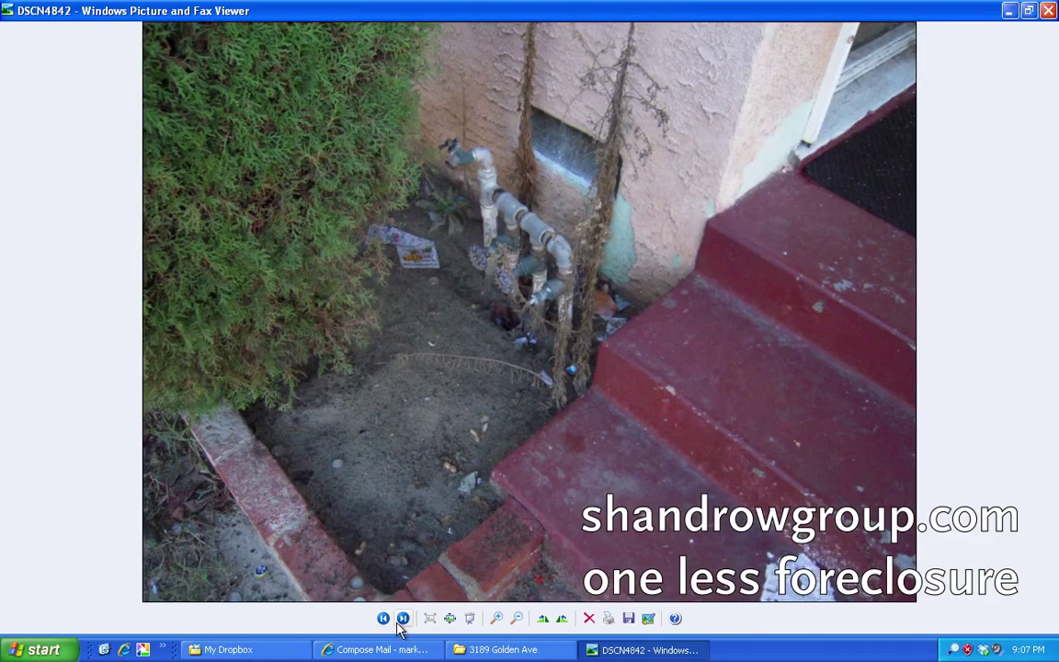
Page forward through the kitchen and floor vent photos to bathroom shot DSCN4855.
{"action": "left_click", "coordinate": [402, 621]}
{"action": "left_click", "coordinate": [403, 622]}
{"action": "left_click", "coordinate": [403, 619]}
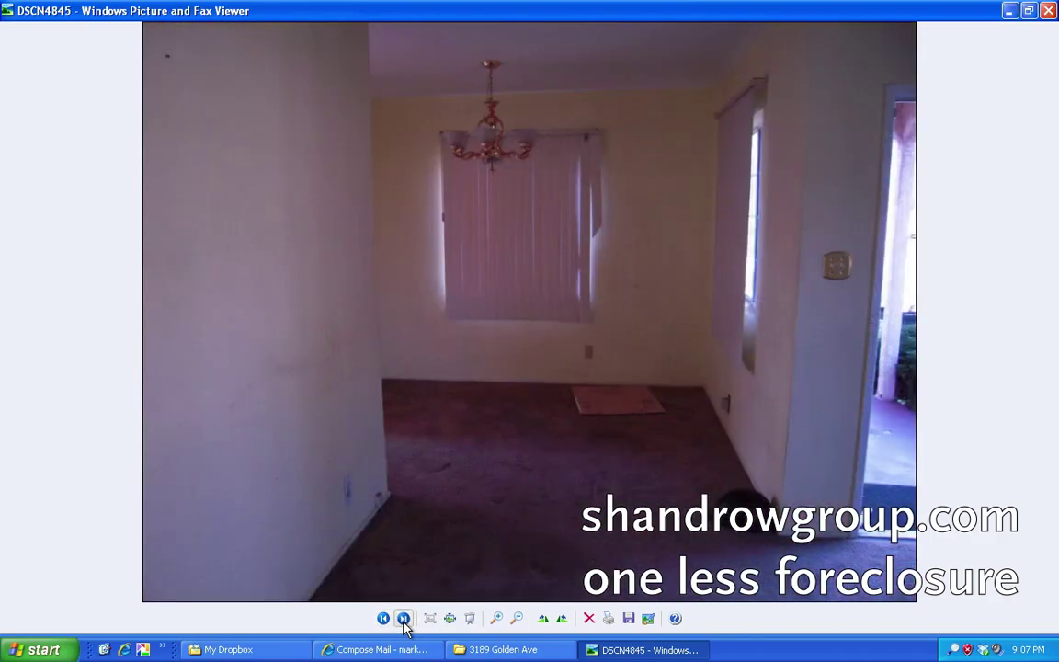
{"action": "left_click", "coordinate": [402, 619]}
{"action": "left_click", "coordinate": [403, 619]}
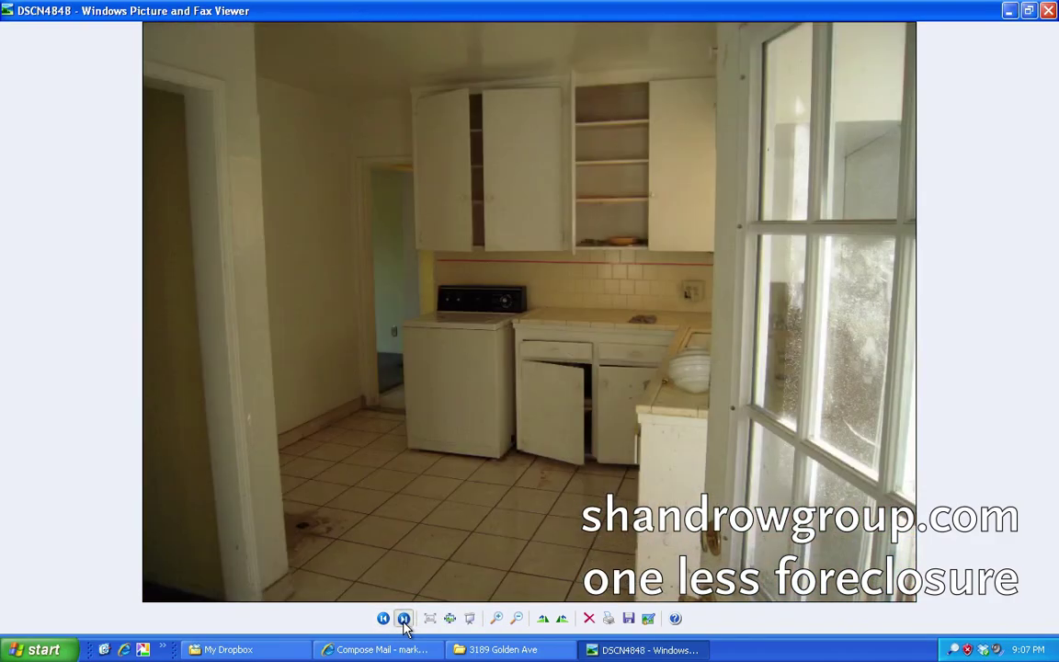
{"action": "left_click", "coordinate": [402, 620]}
{"action": "left_click", "coordinate": [403, 620]}
{"action": "left_click", "coordinate": [403, 620]}
{"action": "left_click", "coordinate": [403, 620]}
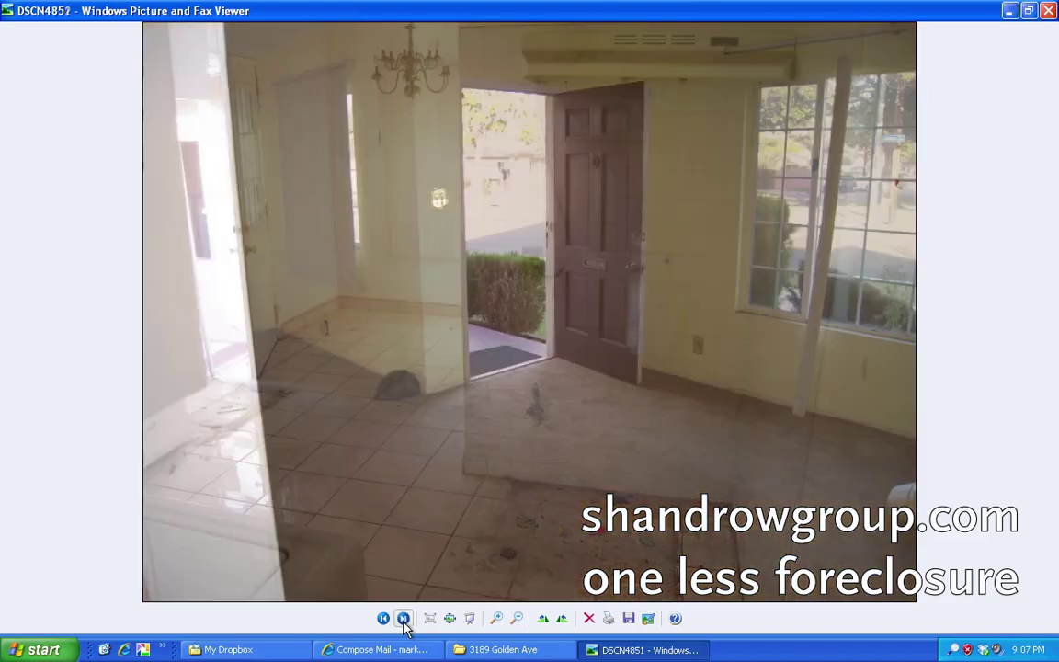
{"action": "left_click", "coordinate": [403, 620]}
{"action": "left_click", "coordinate": [402, 620]}
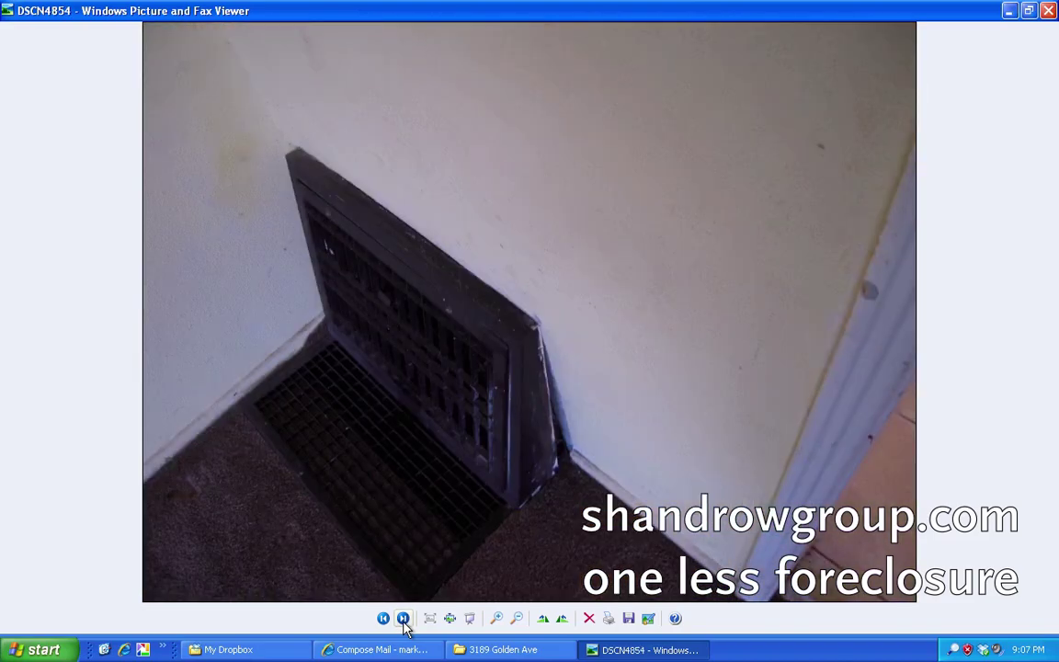
{"action": "left_click", "coordinate": [402, 620]}
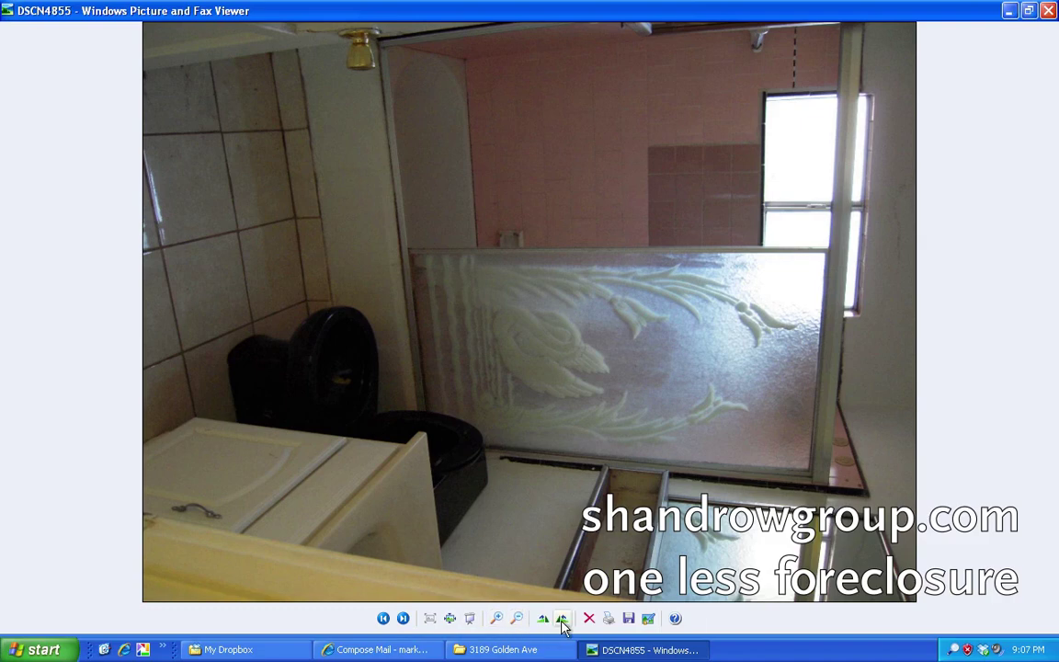
Rotate bathroom photos DSCN4855 and DSCN4856 upright and delete blurry bedroom photo DSCN4859.
{"action": "left_click", "coordinate": [562, 618]}
{"action": "left_click", "coordinate": [403, 619]}
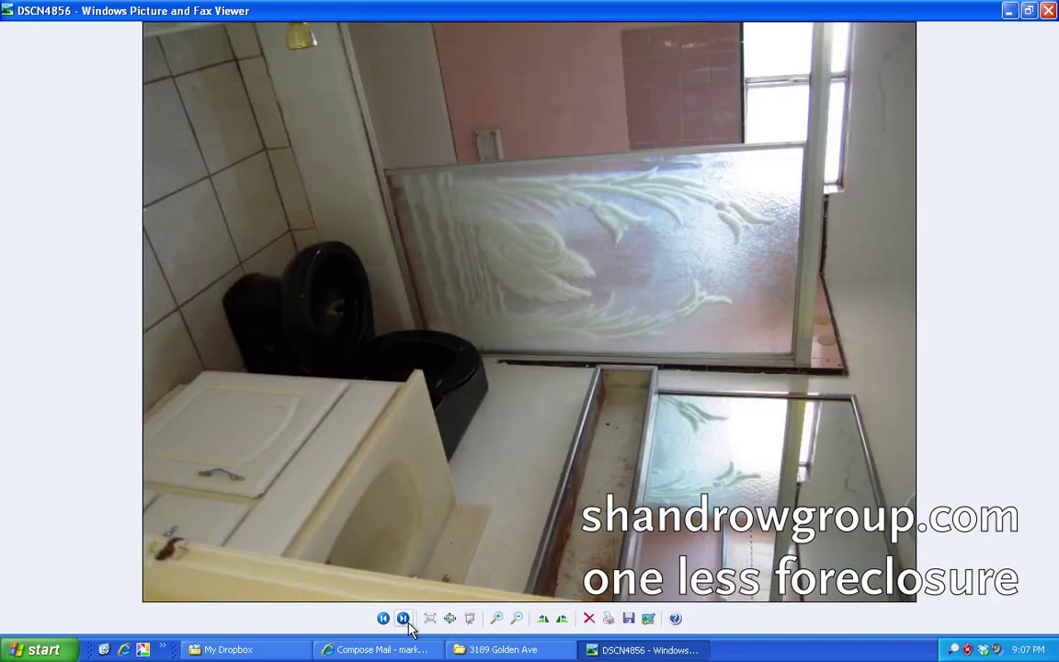
{"action": "left_click", "coordinate": [562, 618]}
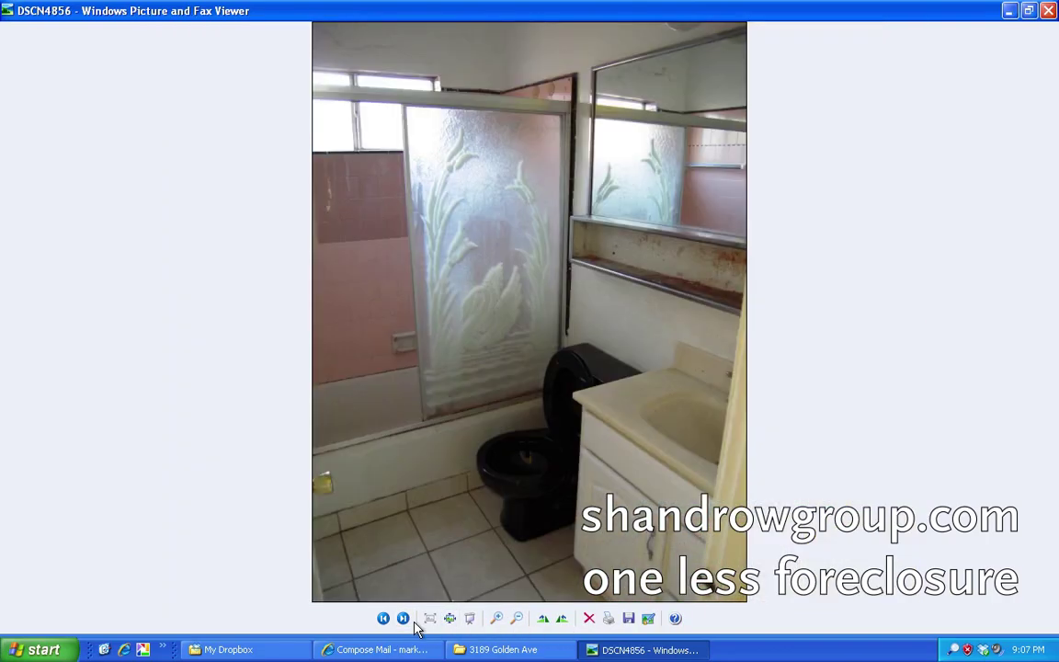
{"action": "left_click", "coordinate": [412, 622]}
{"action": "left_click", "coordinate": [412, 623]}
{"action": "left_click", "coordinate": [412, 622]}
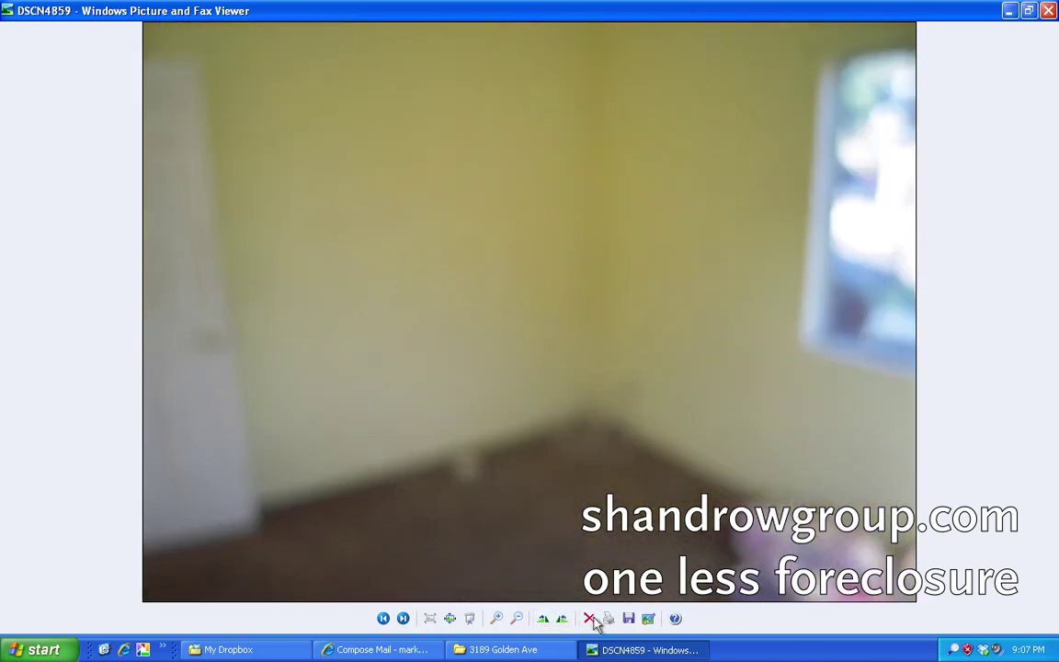
{"action": "left_click", "coordinate": [589, 618]}
{"action": "left_click", "coordinate": [586, 342]}
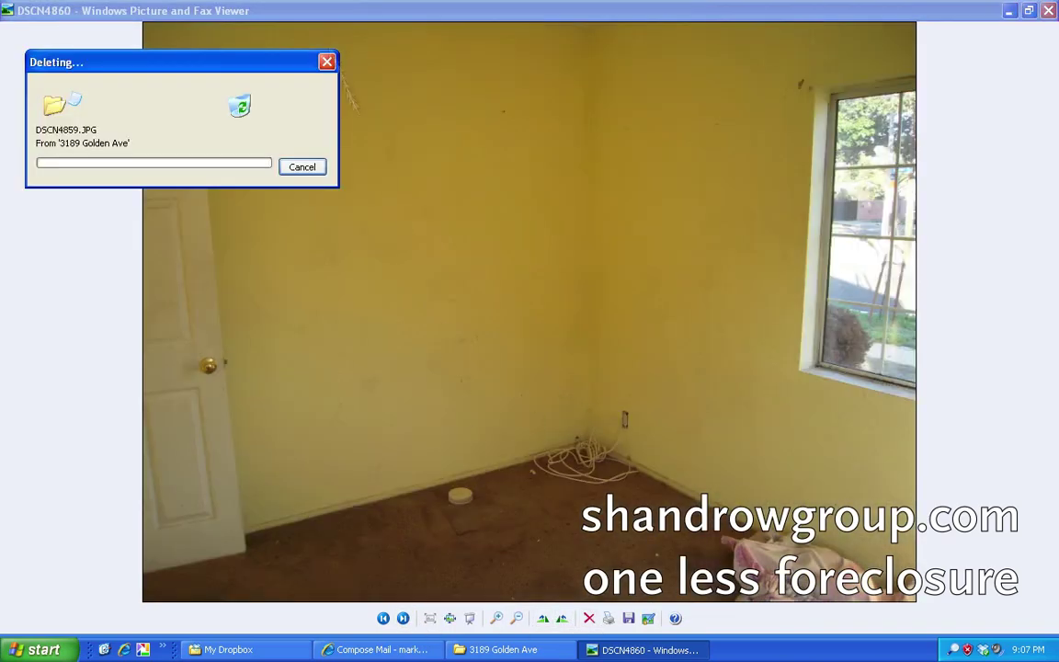
Rotate sideways photos DSCN4862, DSCN4863, DSCN4866 and DSCN4867 counterclockwise to upright.
{"action": "left_click", "coordinate": [404, 620]}
{"action": "left_click", "coordinate": [405, 621]}
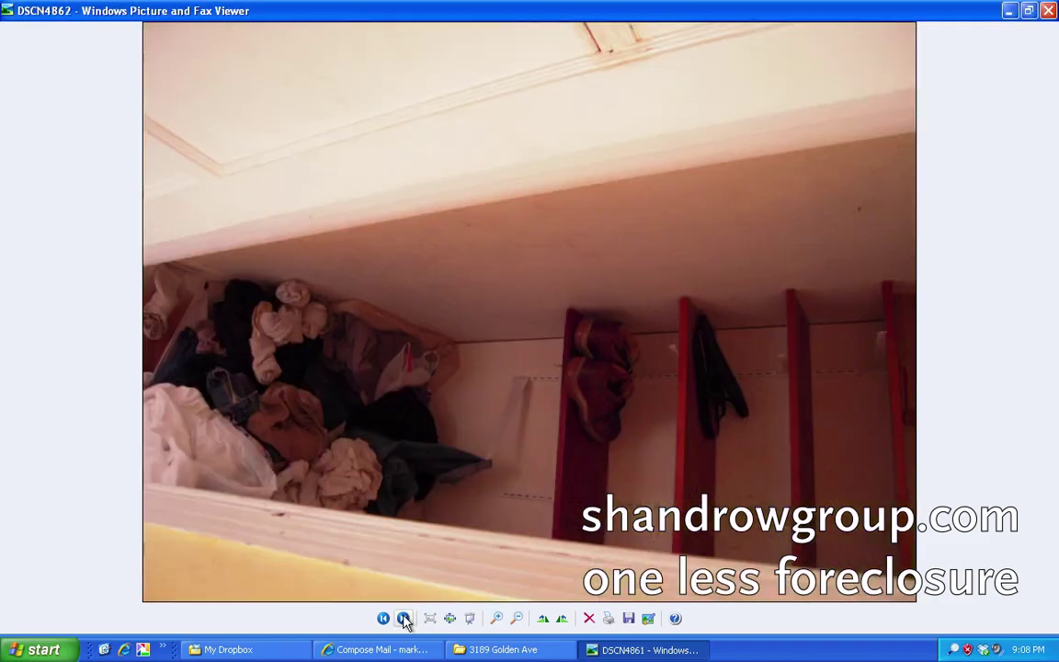
{"action": "left_click", "coordinate": [560, 619]}
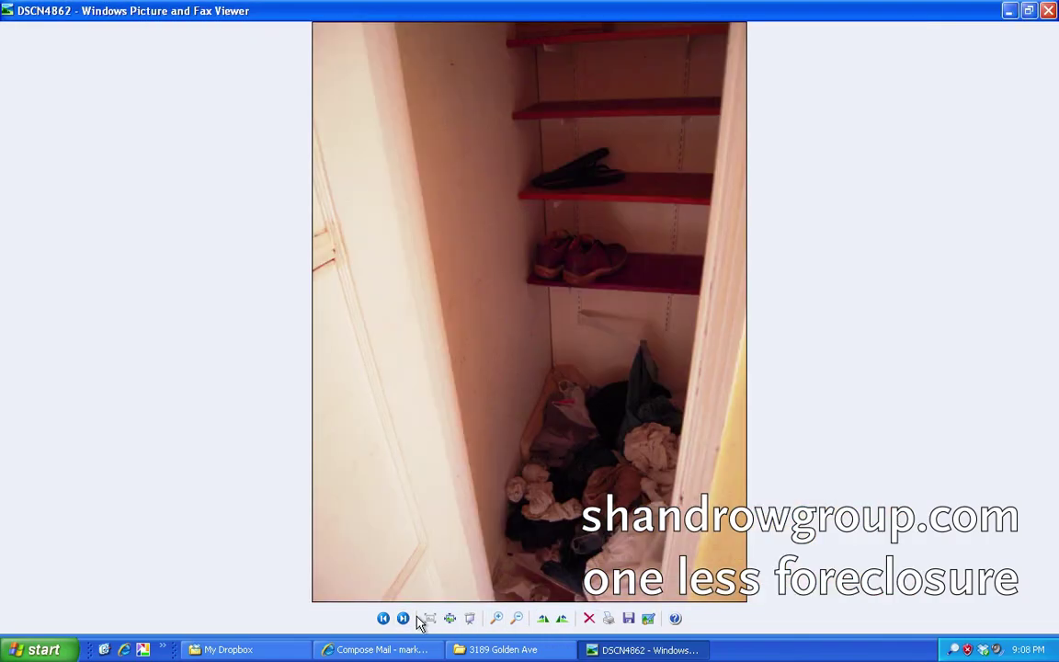
{"action": "left_click", "coordinate": [404, 619]}
{"action": "left_click", "coordinate": [561, 619]}
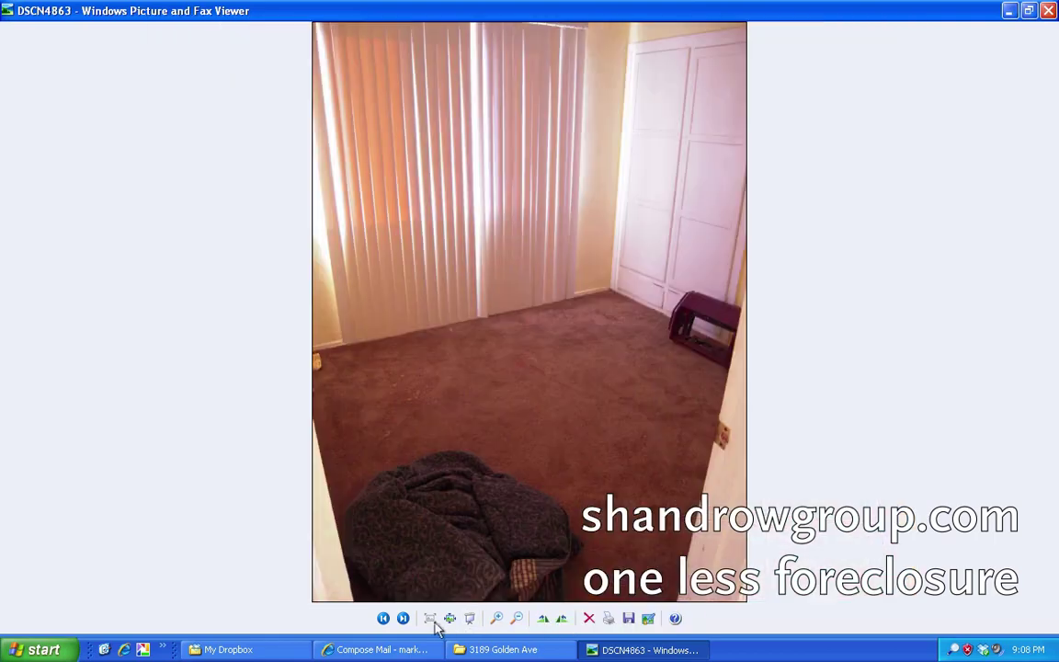
{"action": "left_click", "coordinate": [410, 625]}
{"action": "left_click", "coordinate": [410, 625]}
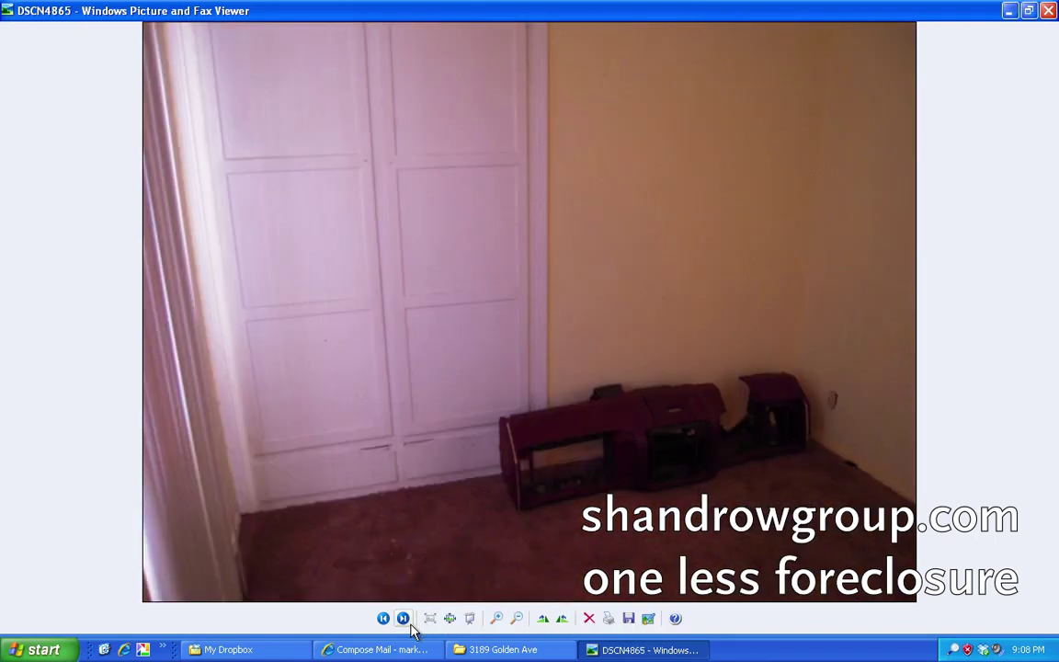
{"action": "left_click", "coordinate": [410, 625]}
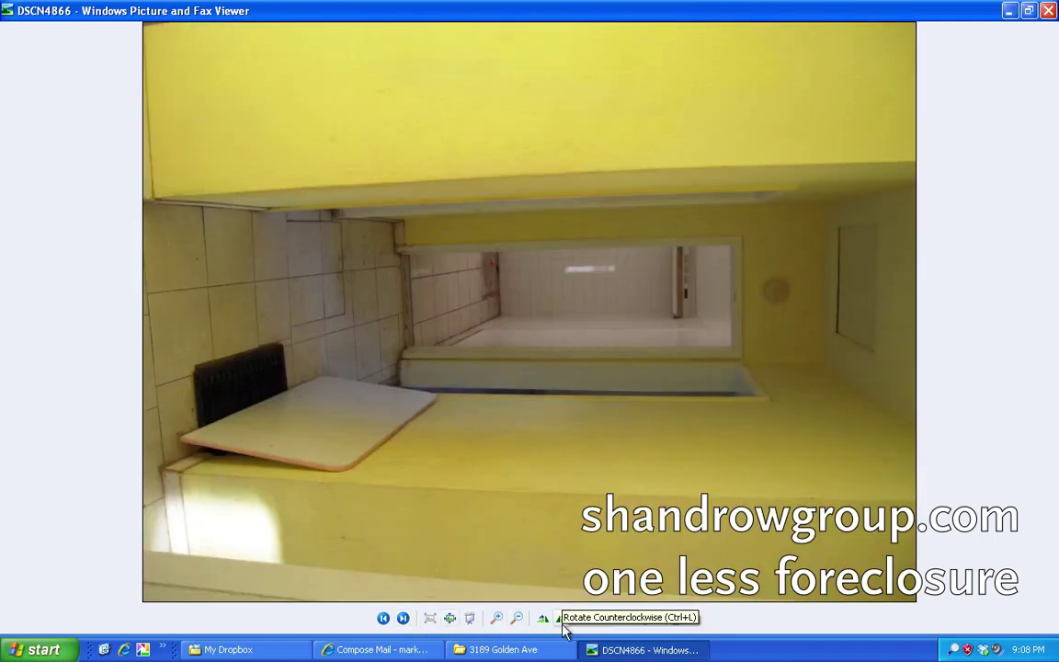
{"action": "left_click", "coordinate": [561, 619]}
{"action": "left_click", "coordinate": [410, 626]}
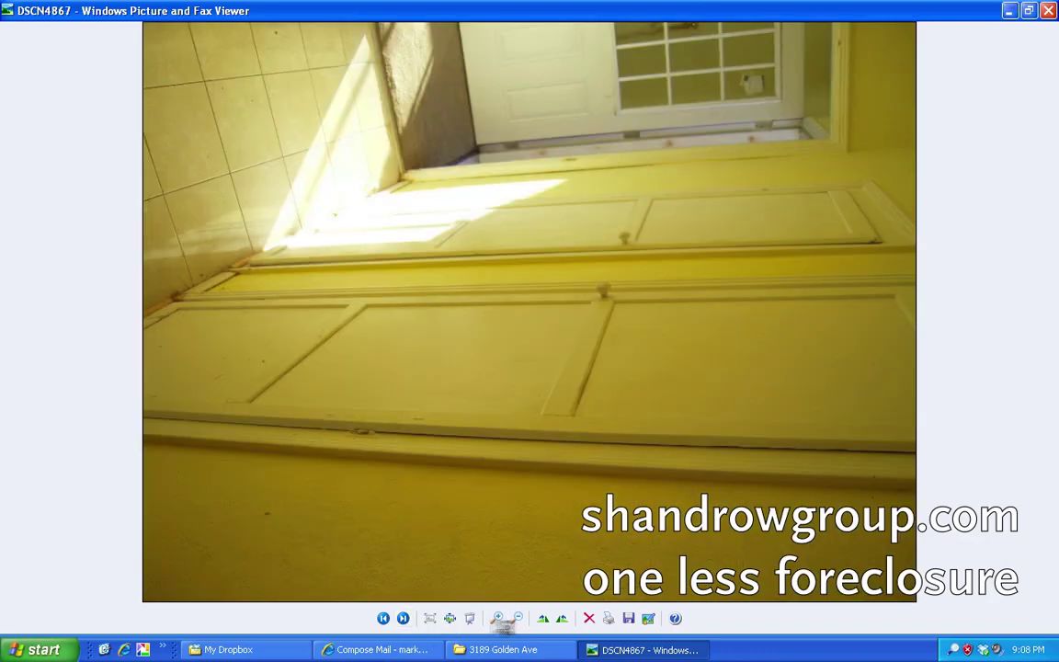
{"action": "left_click", "coordinate": [561, 619]}
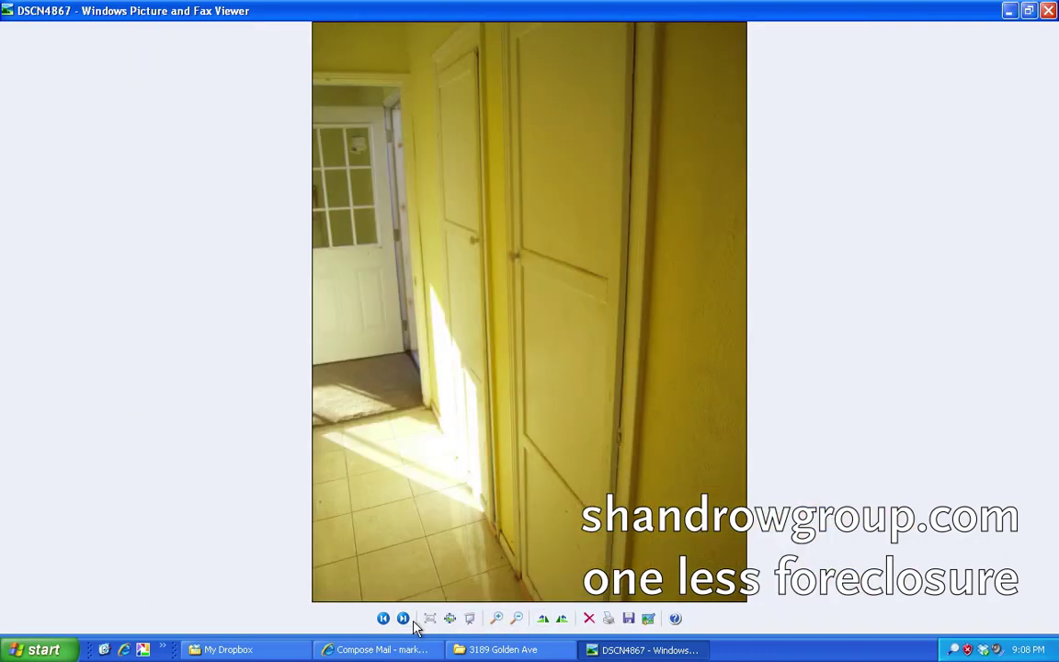
Page forward through the garden and sunroom photos.
{"action": "left_click", "coordinate": [404, 620]}
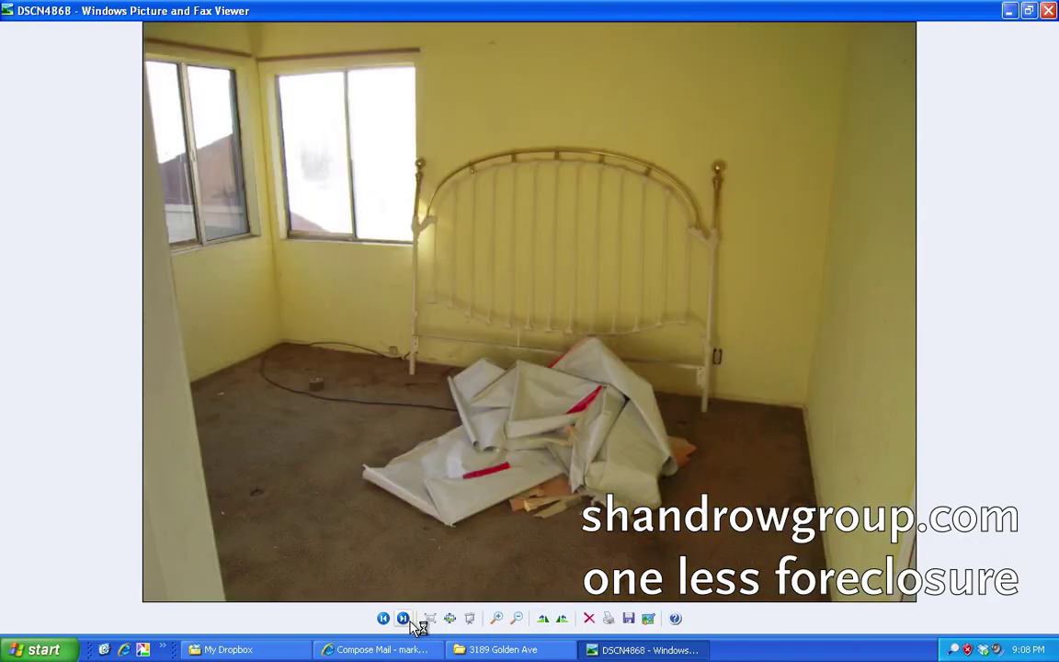
{"action": "left_click", "coordinate": [404, 621]}
{"action": "left_click", "coordinate": [404, 621]}
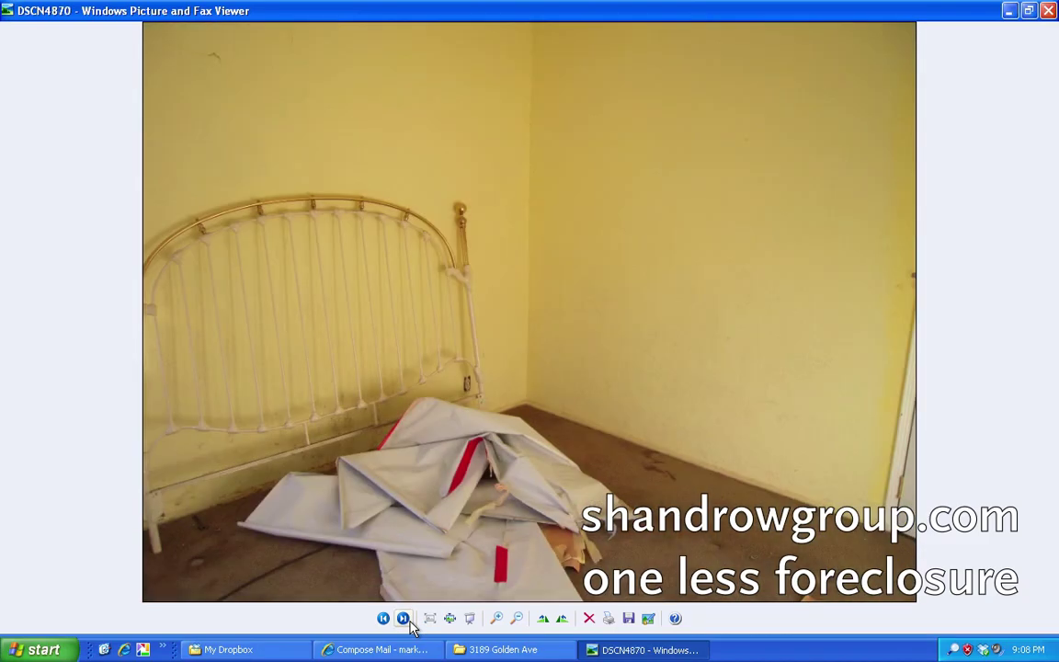
{"action": "left_click", "coordinate": [404, 620]}
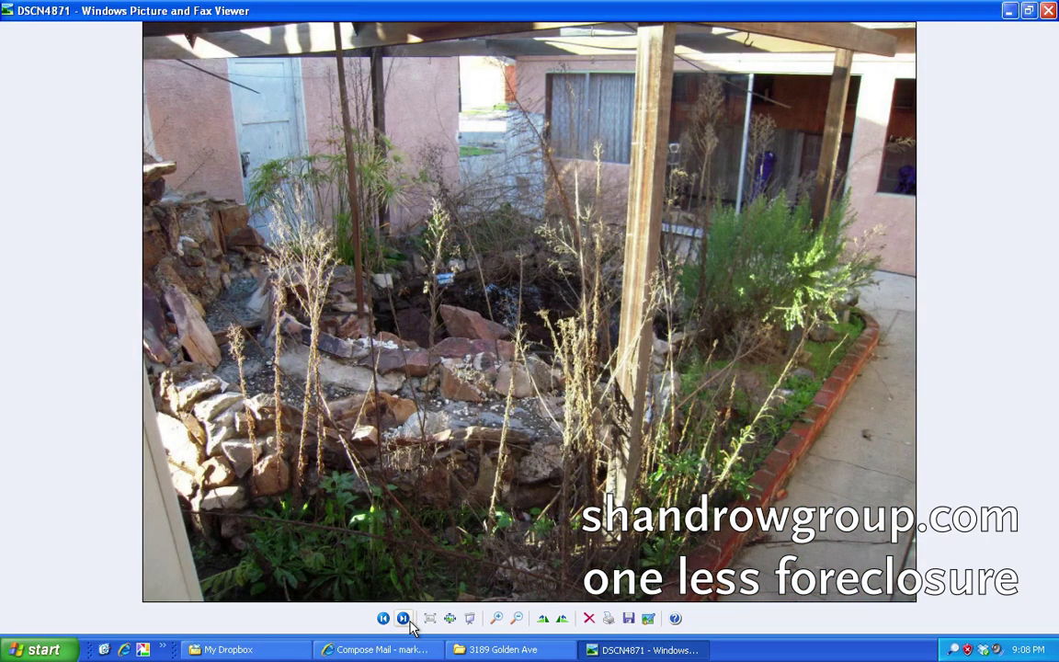
{"action": "left_click", "coordinate": [408, 622]}
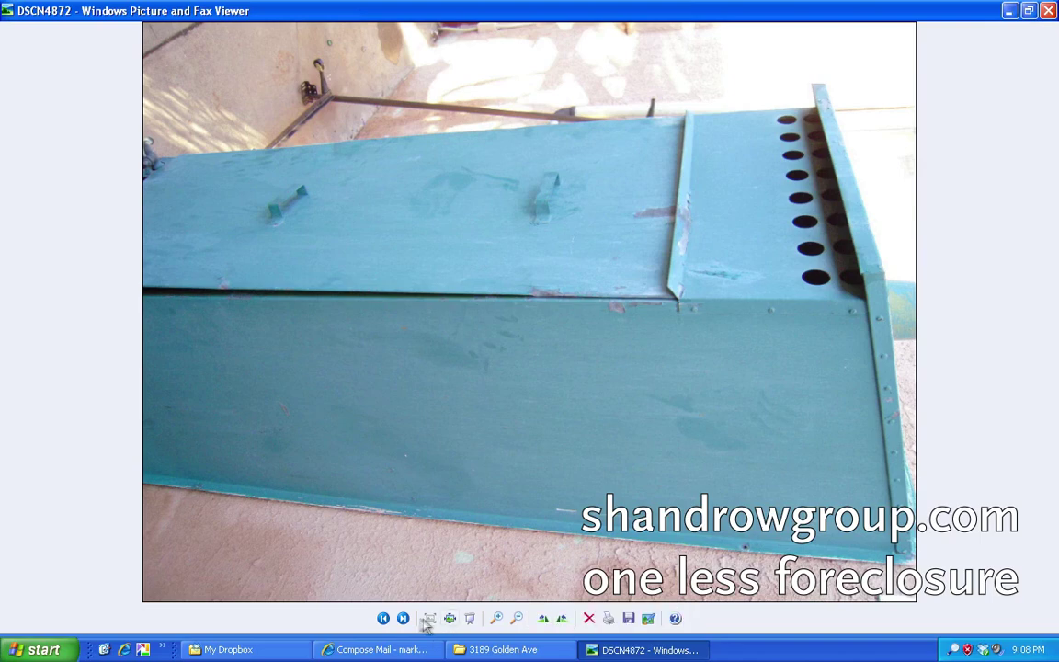
{"action": "left_click", "coordinate": [404, 620]}
{"action": "left_click", "coordinate": [404, 620]}
{"action": "left_click", "coordinate": [407, 621]}
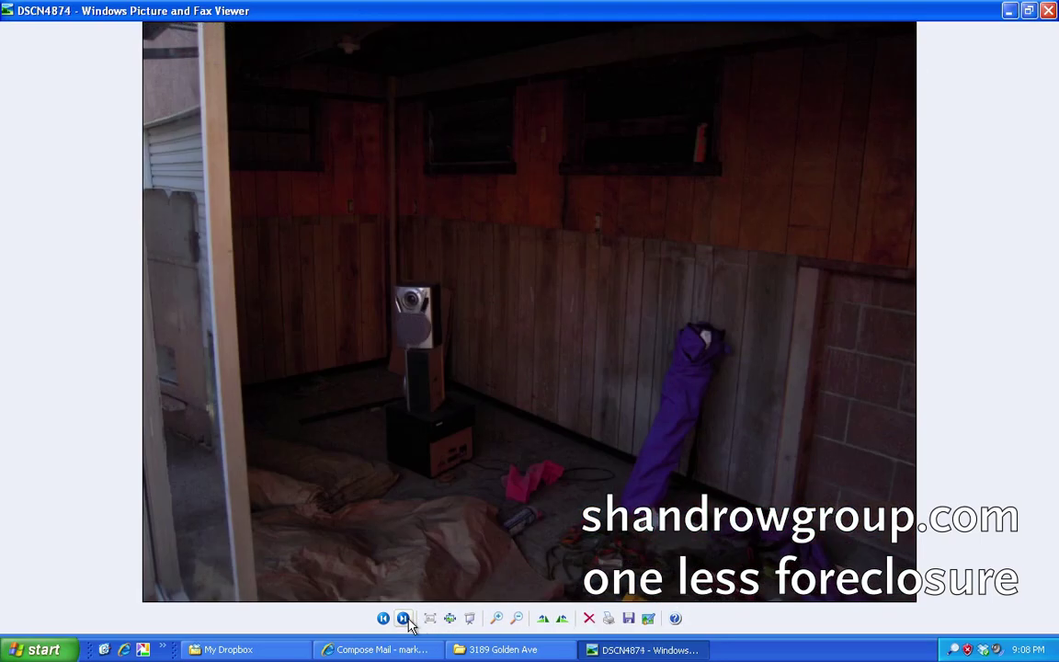
{"action": "left_click", "coordinate": [404, 619]}
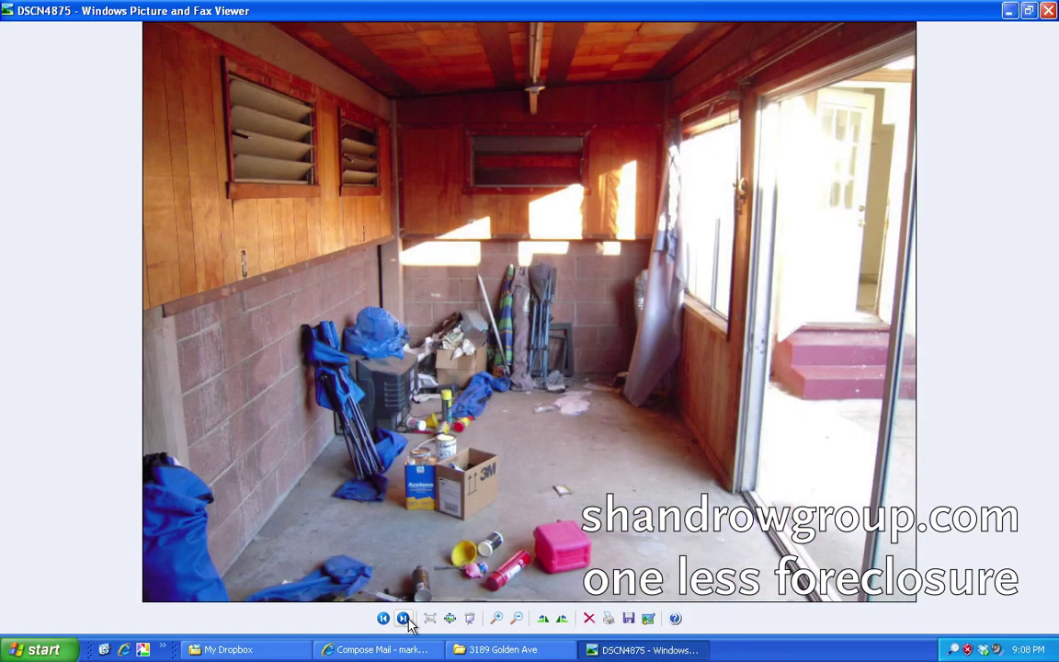
{"action": "left_click", "coordinate": [405, 620]}
{"action": "left_click", "coordinate": [404, 620]}
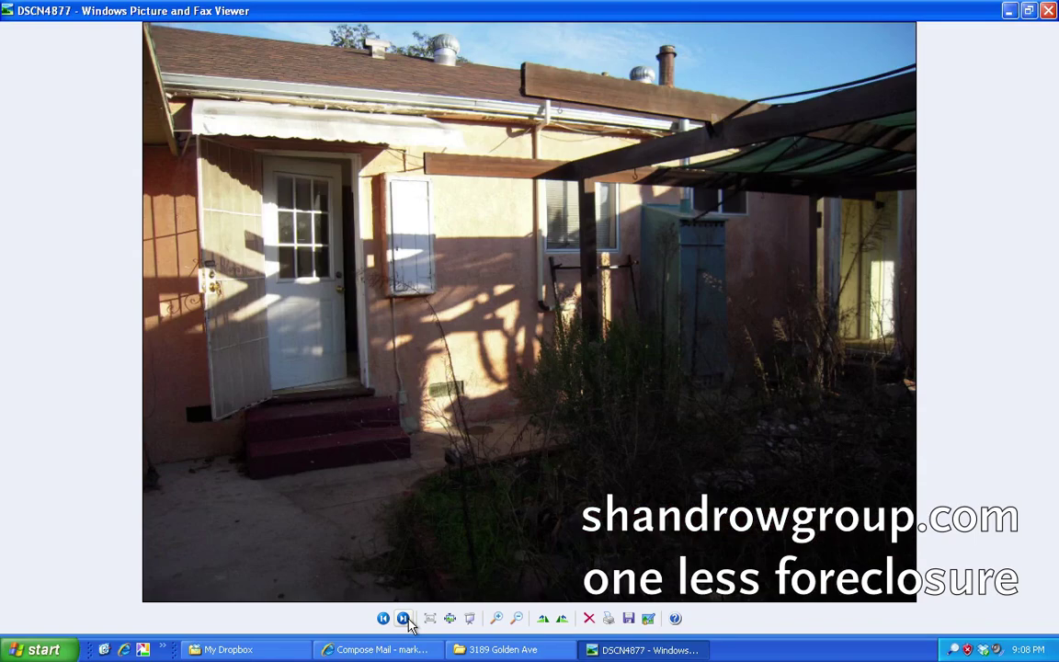
{"action": "left_click", "coordinate": [404, 620]}
Continue through the garage, yard and pool pump photos until wrapping to DSCN4839.
{"action": "left_click", "coordinate": [405, 619]}
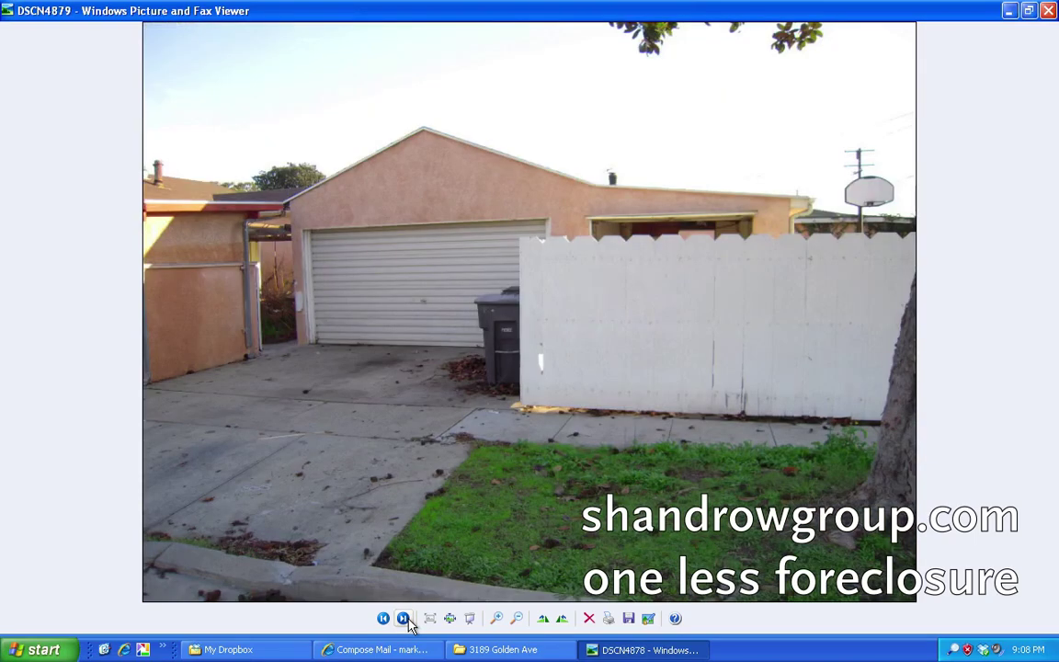
{"action": "left_click", "coordinate": [405, 619]}
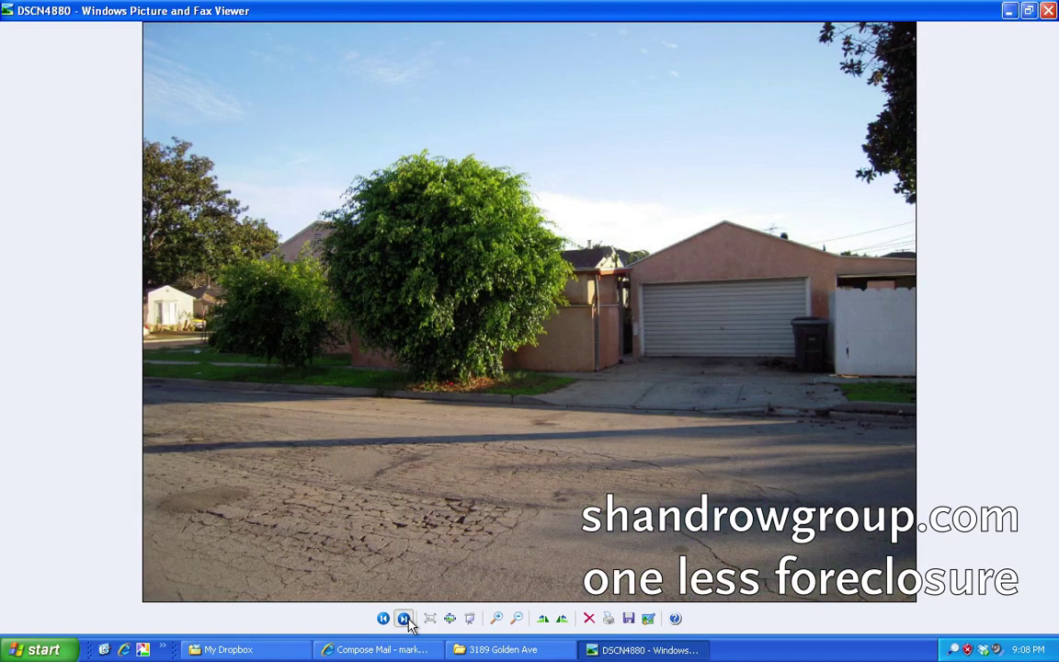
{"action": "left_click", "coordinate": [404, 619]}
{"action": "left_click", "coordinate": [405, 619]}
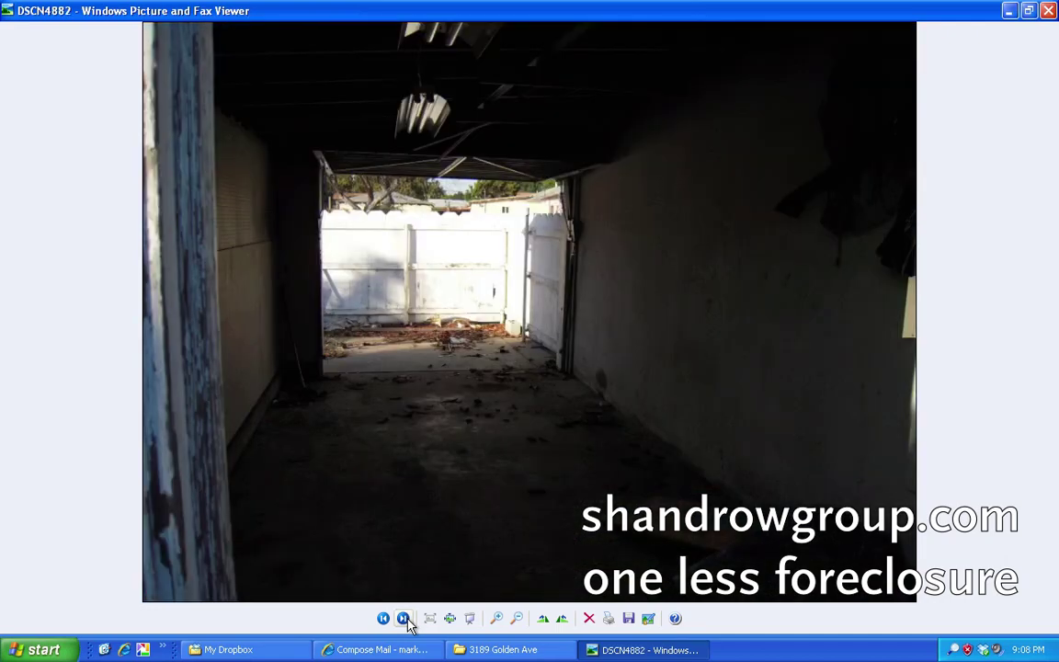
{"action": "left_click", "coordinate": [405, 619]}
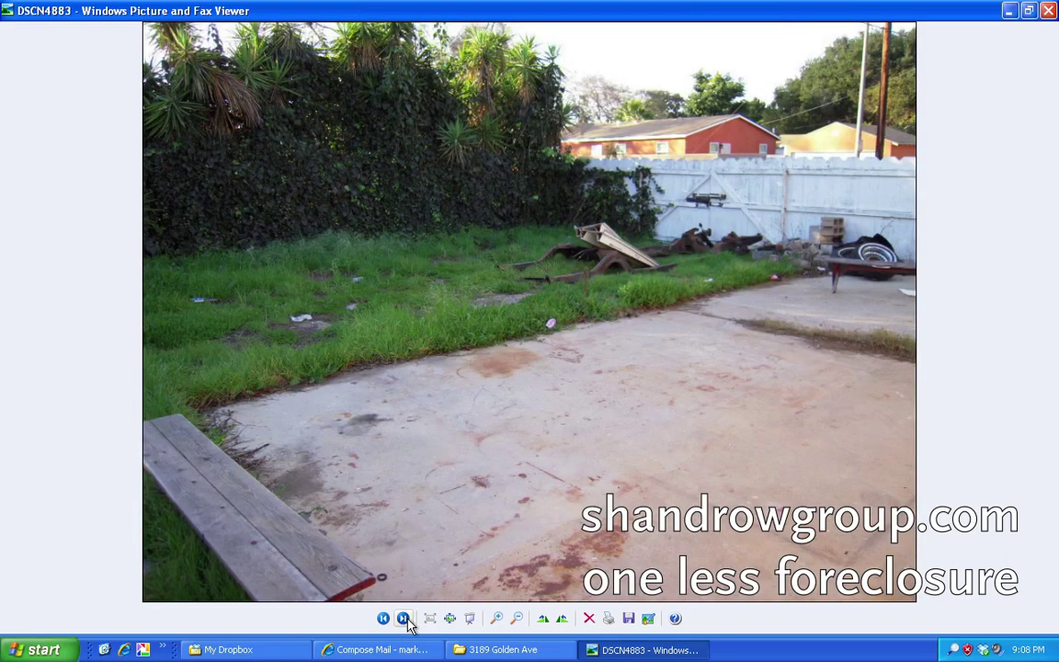
{"action": "left_click", "coordinate": [405, 620]}
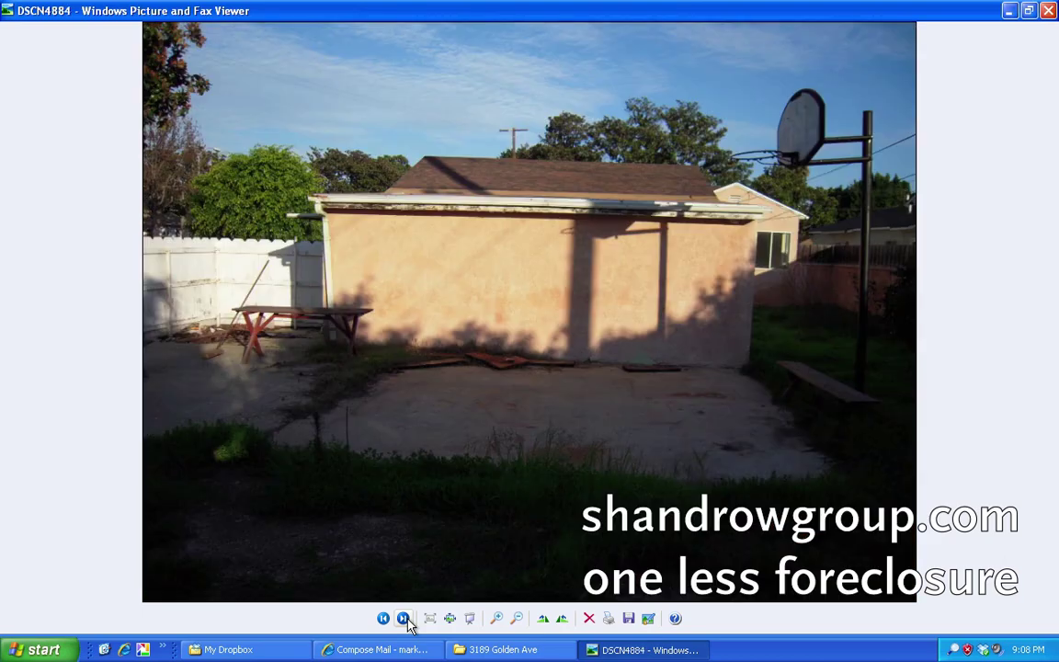
{"action": "left_click", "coordinate": [405, 620]}
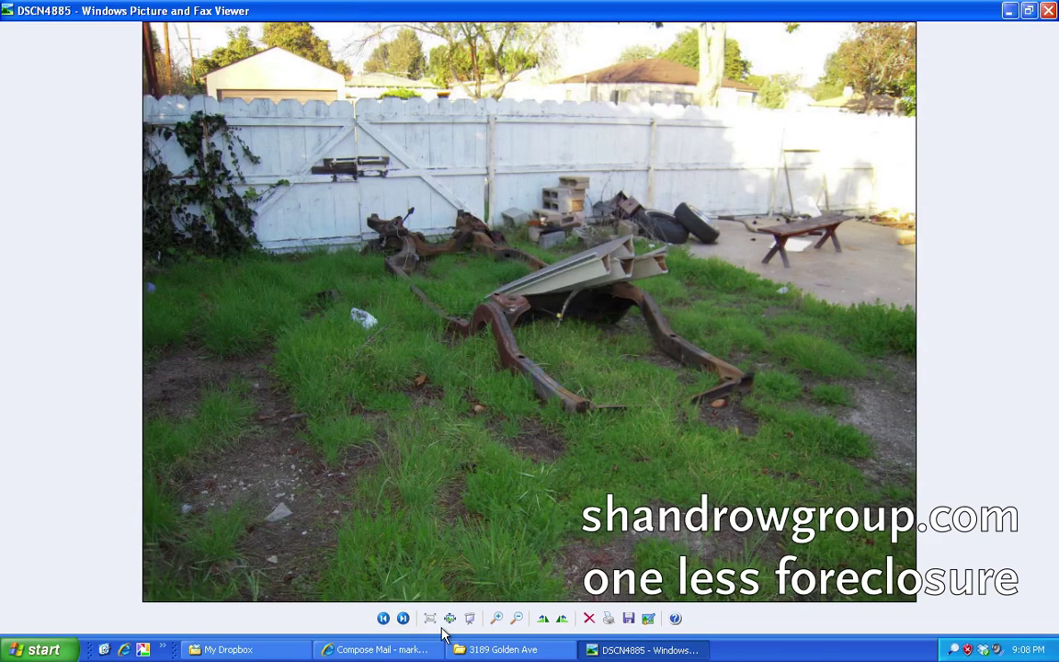
{"action": "left_click", "coordinate": [405, 619]}
{"action": "left_click", "coordinate": [405, 619]}
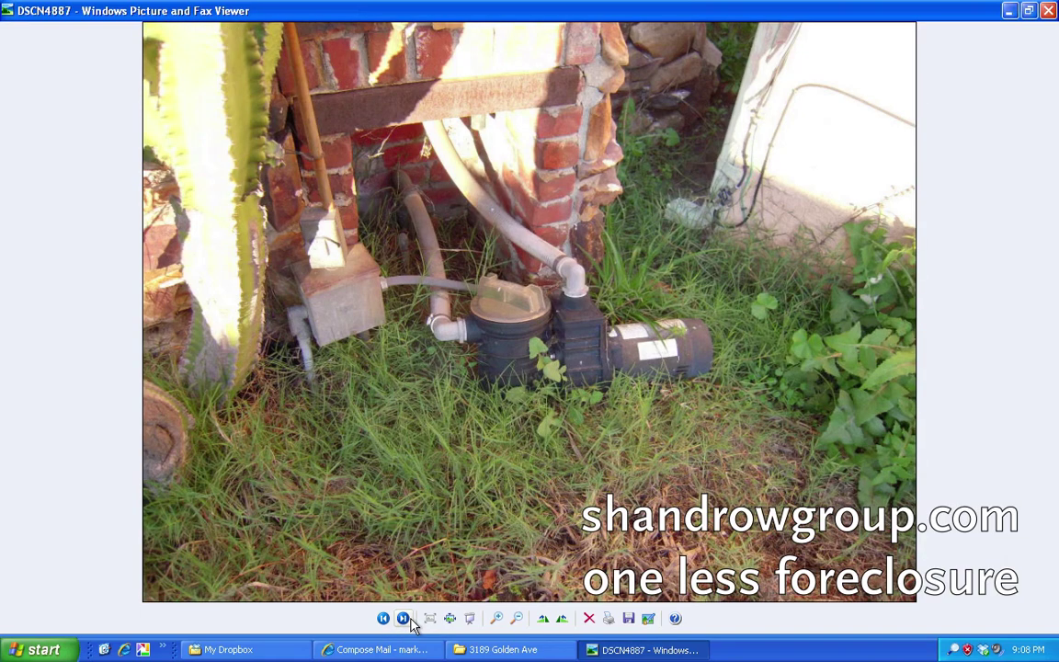
{"action": "left_click", "coordinate": [405, 620]}
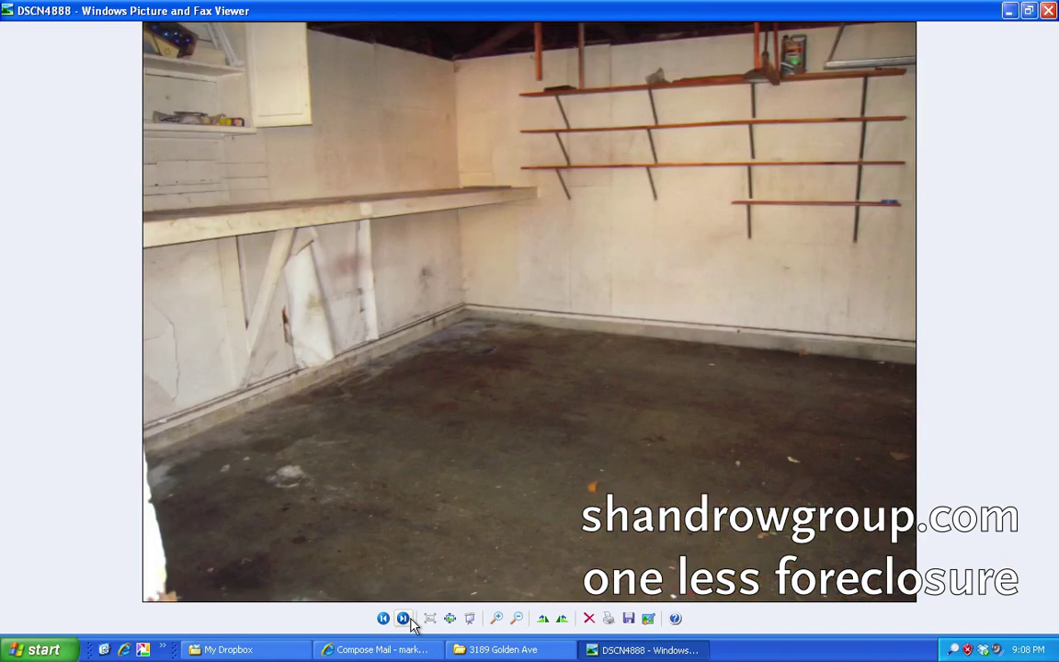
{"action": "left_click", "coordinate": [405, 620]}
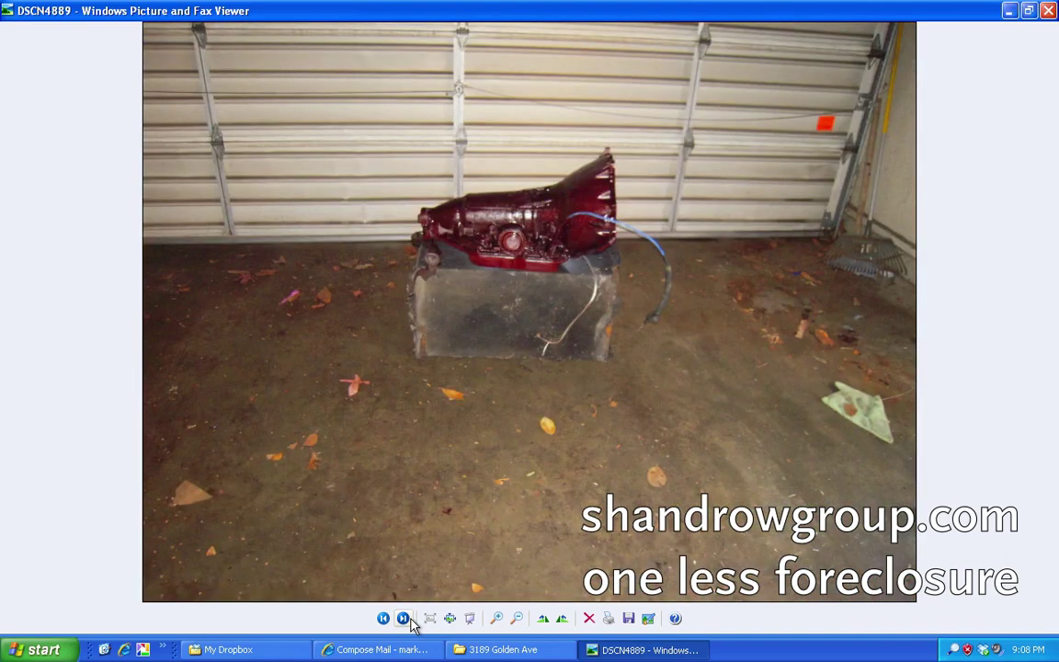
{"action": "left_click", "coordinate": [404, 620]}
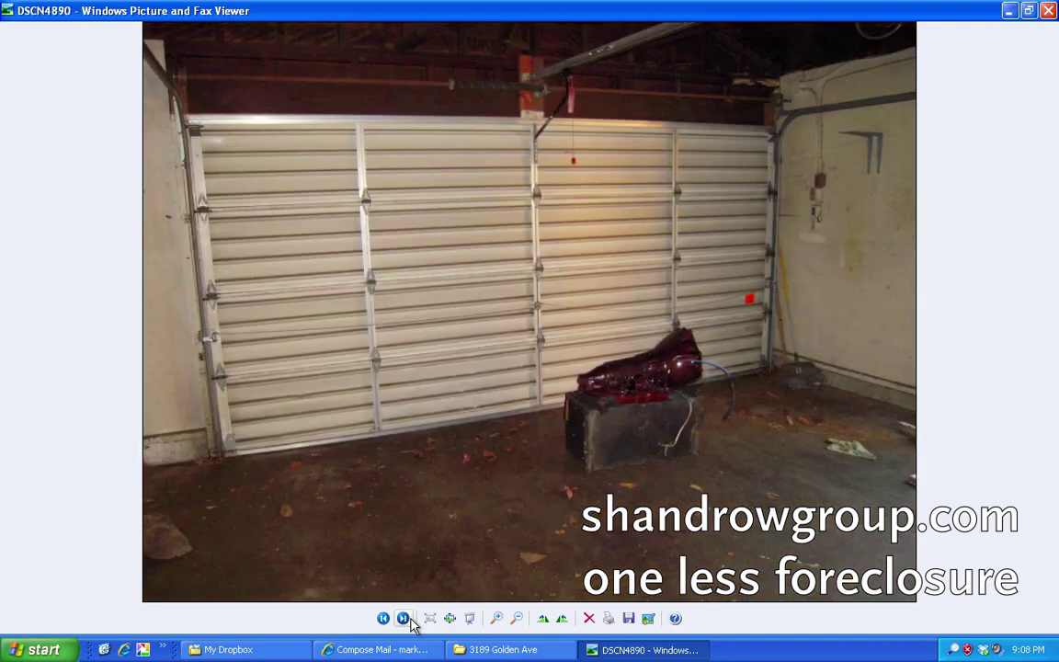
{"action": "left_click", "coordinate": [404, 620]}
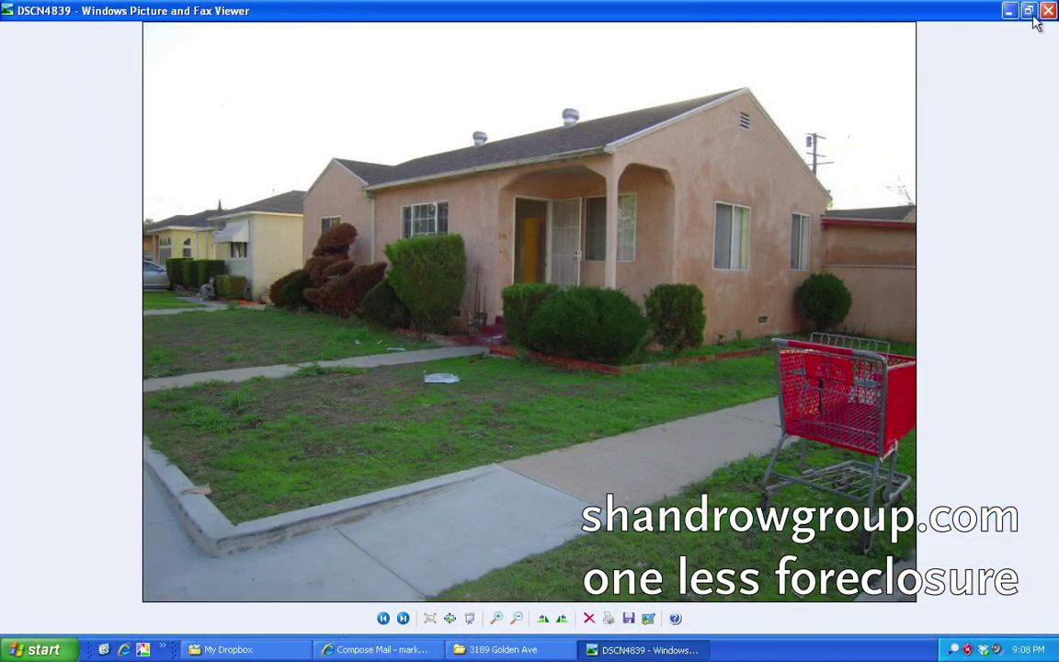
Close the photo viewer and open the SGi Inventory-2010 folder in Dropbox.
{"action": "left_click", "coordinate": [1007, 11]}
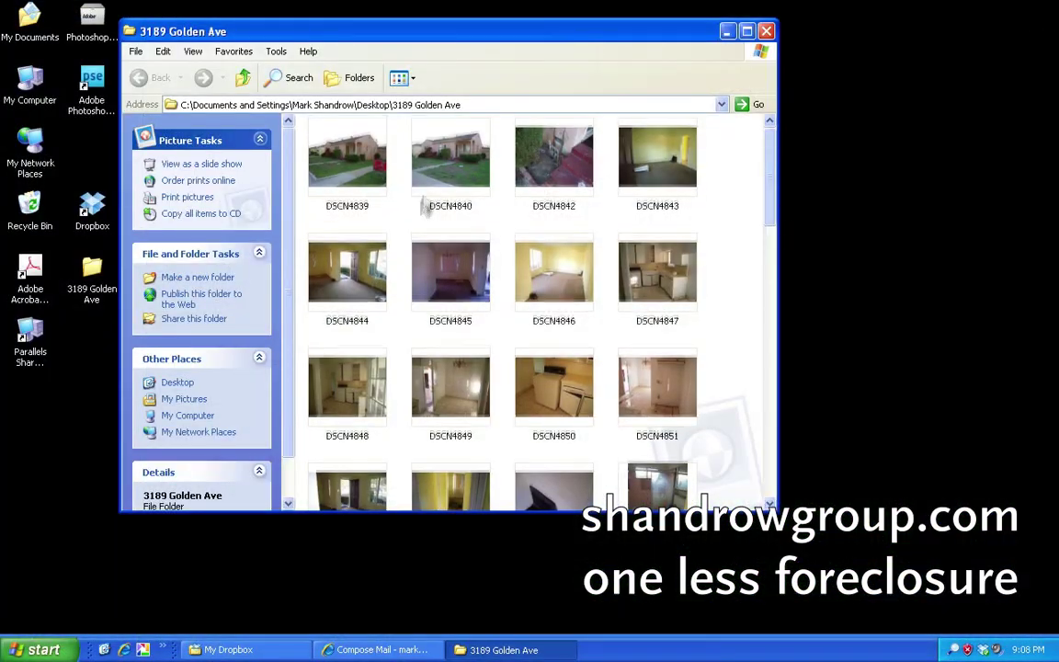
{"action": "left_click", "coordinate": [92, 210]}
{"action": "double_click", "coordinate": [92, 209]}
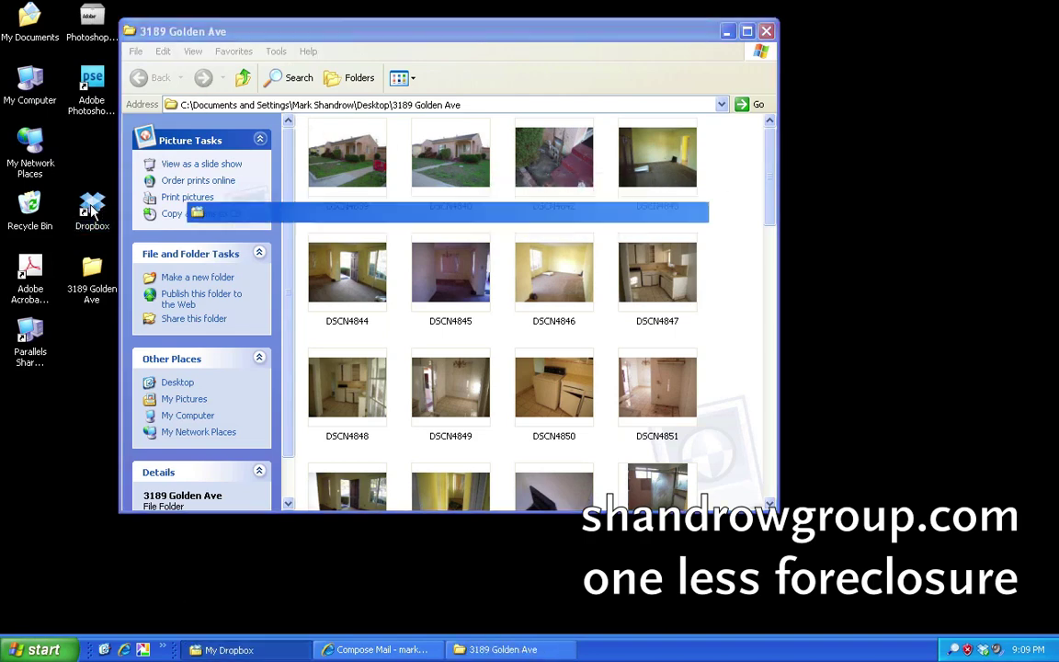
{"action": "left_click", "coordinate": [411, 230]}
{"action": "double_click", "coordinate": [411, 230]}
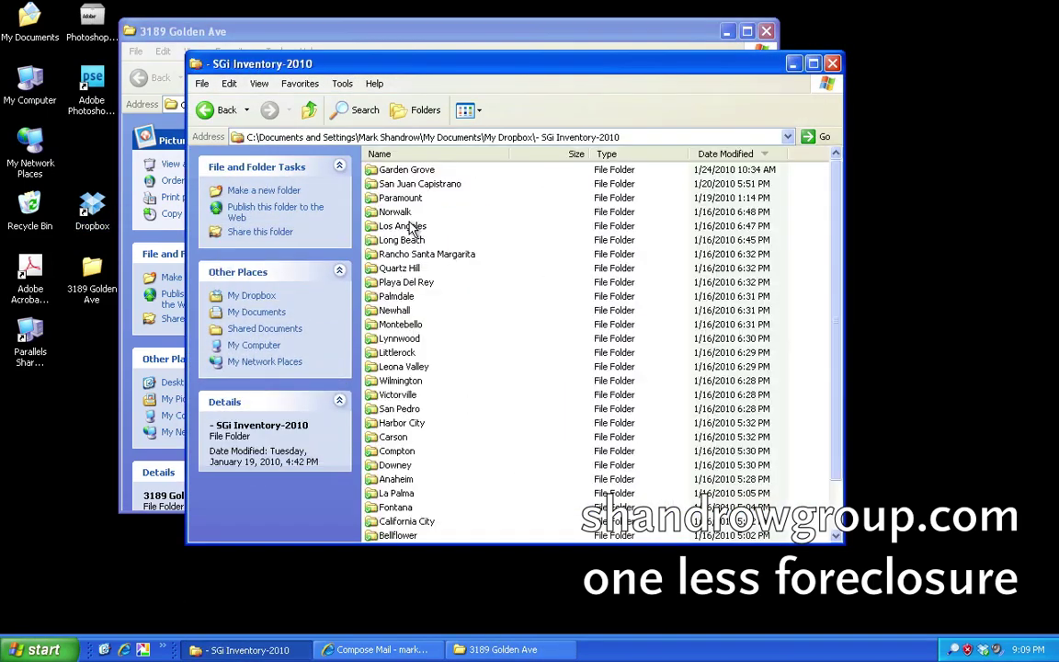
{"action": "left_click_drag", "start_coordinate": [368, 64], "coordinate": [580, 55]}
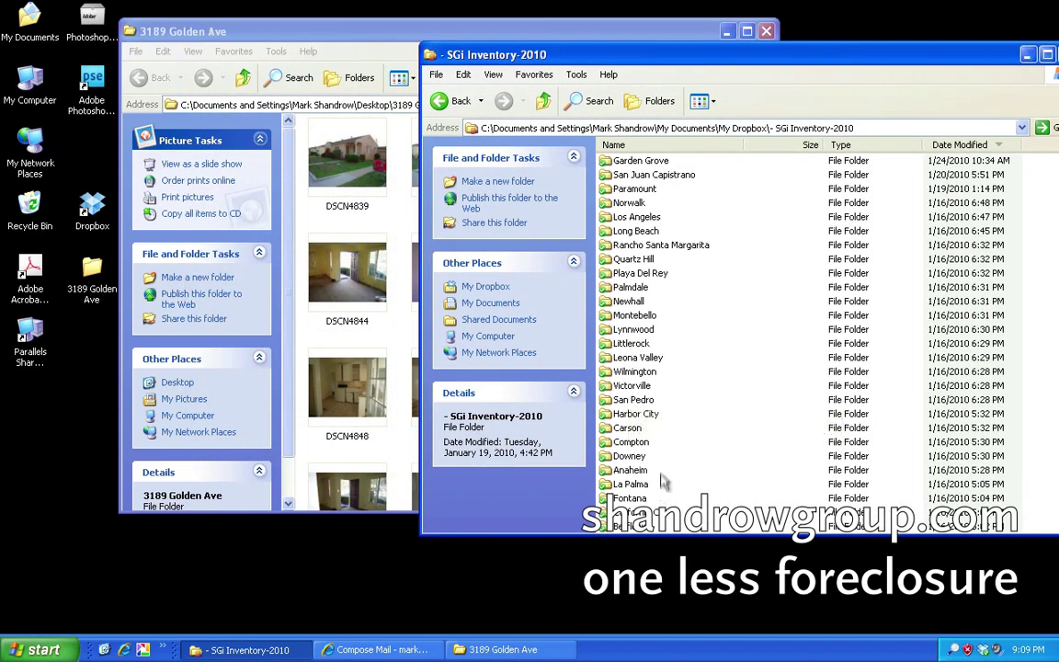
{"action": "scroll", "coordinate": [607, 303], "scroll_direction": "down", "scroll_amount": 2}
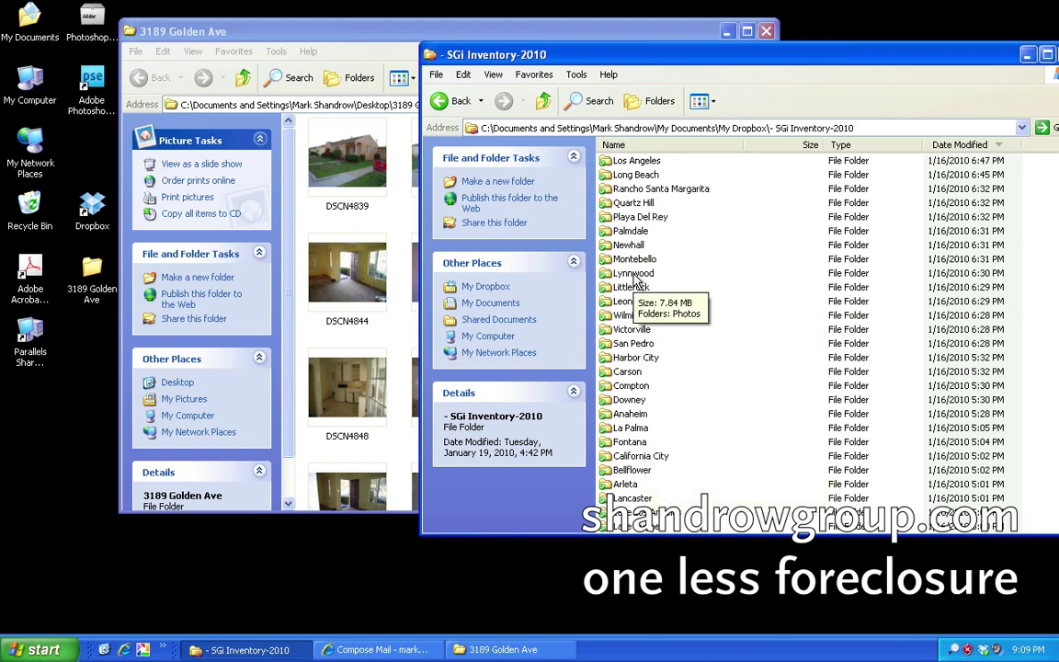
{"action": "scroll", "coordinate": [636, 285], "scroll_direction": "up", "scroll_amount": 2}
{"action": "double_click", "coordinate": [635, 234]}
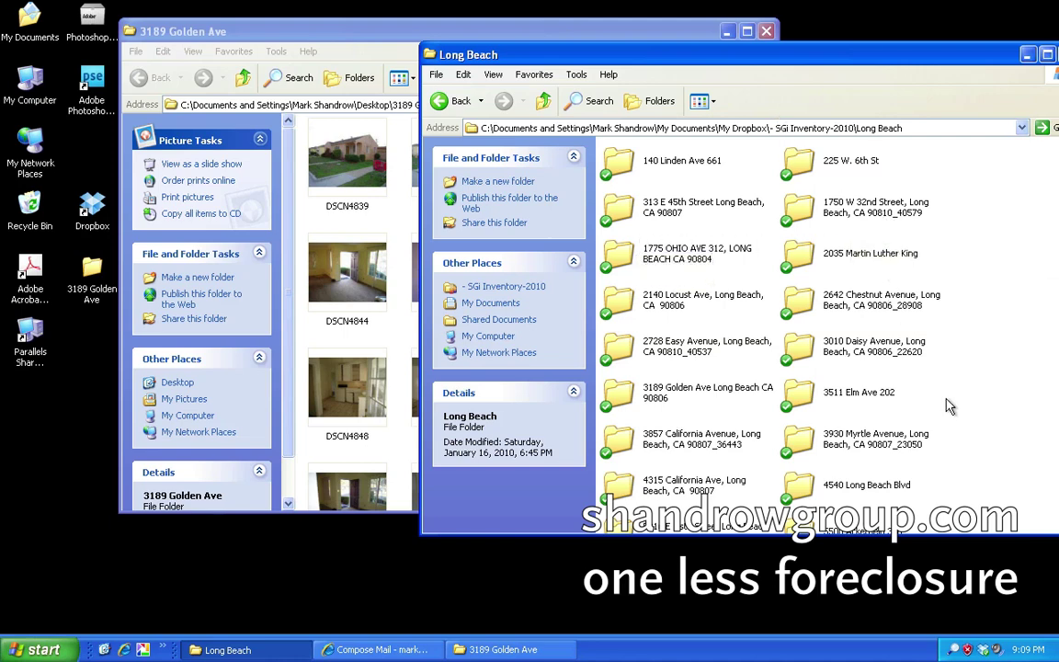
{"action": "double_click", "coordinate": [713, 393]}
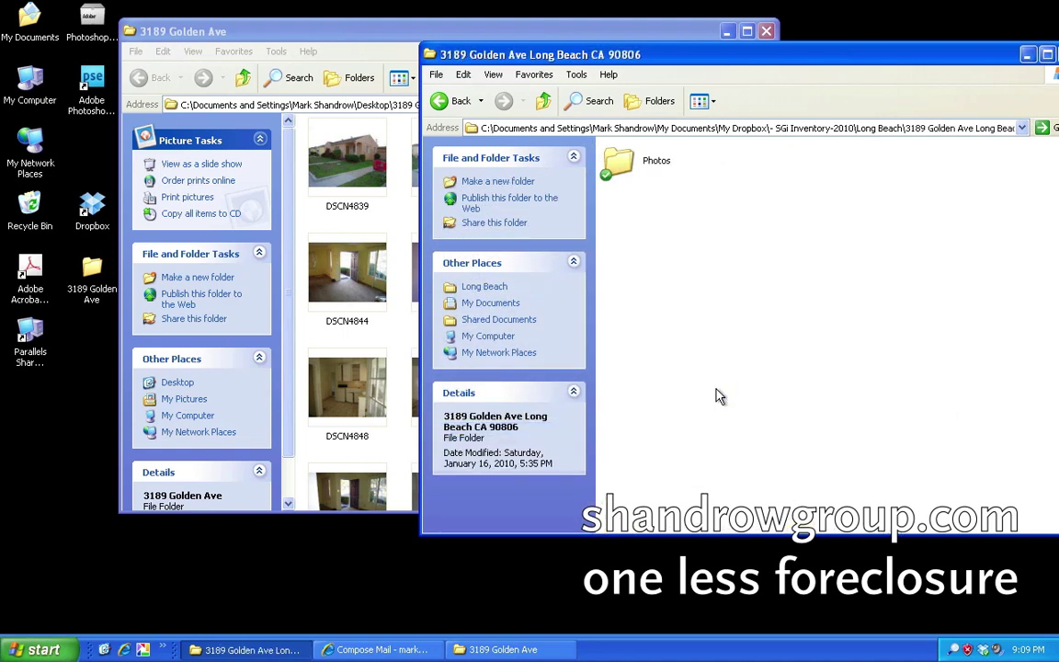
{"action": "double_click", "coordinate": [647, 166]}
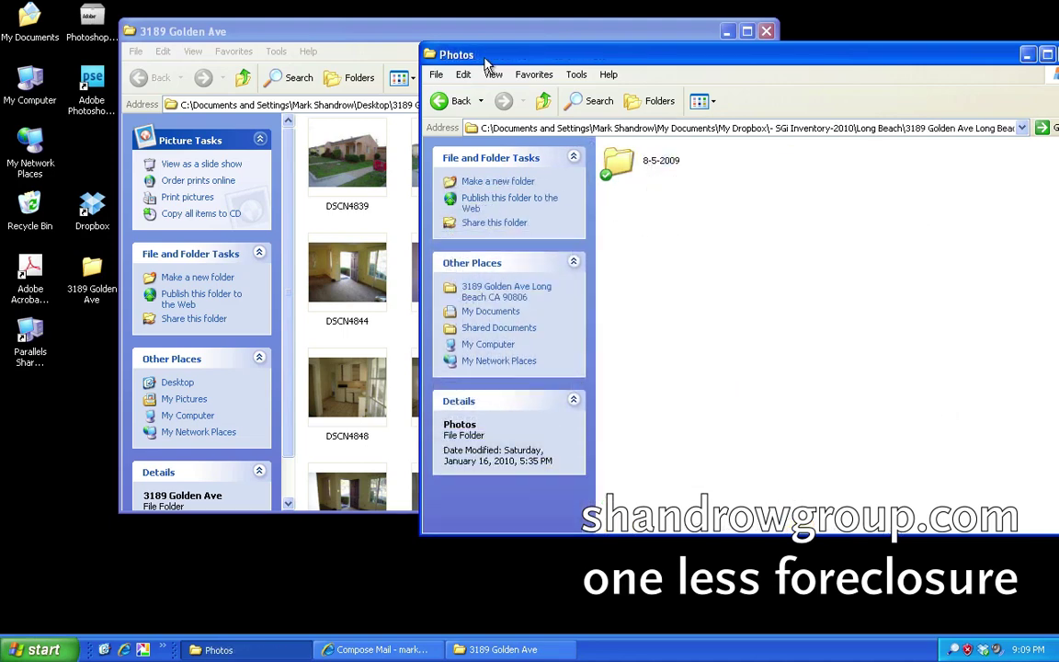
Create and open a new Photos subfolder named 1-16-2010 plus the user's first name.
{"action": "left_click", "coordinate": [432, 75]}
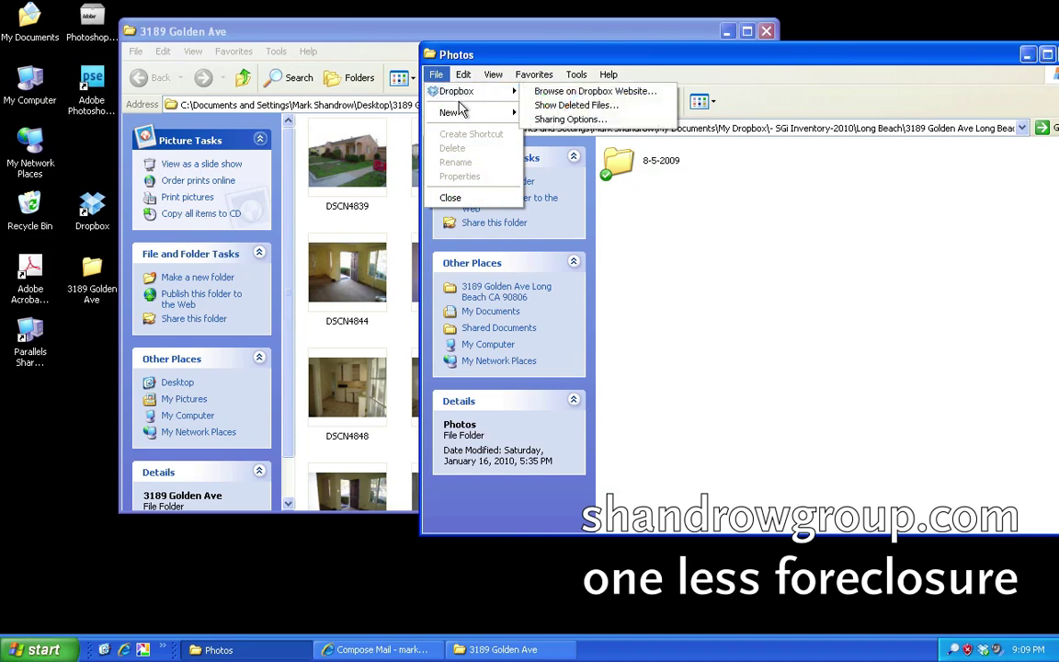
{"action": "mouse_move", "coordinate": [462, 113]}
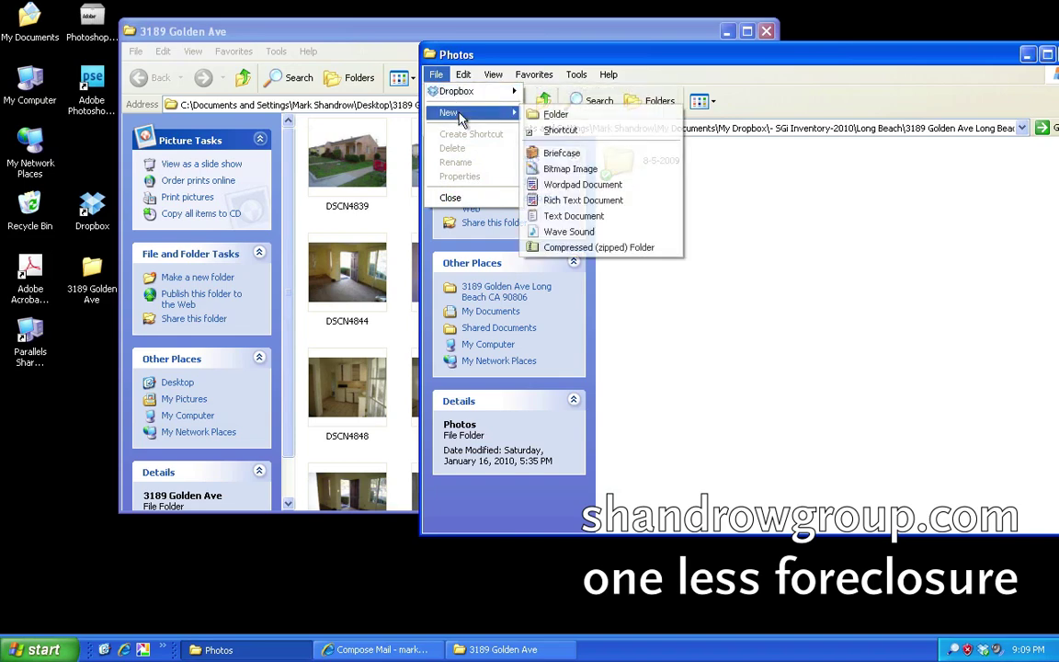
{"action": "left_click", "coordinate": [548, 112]}
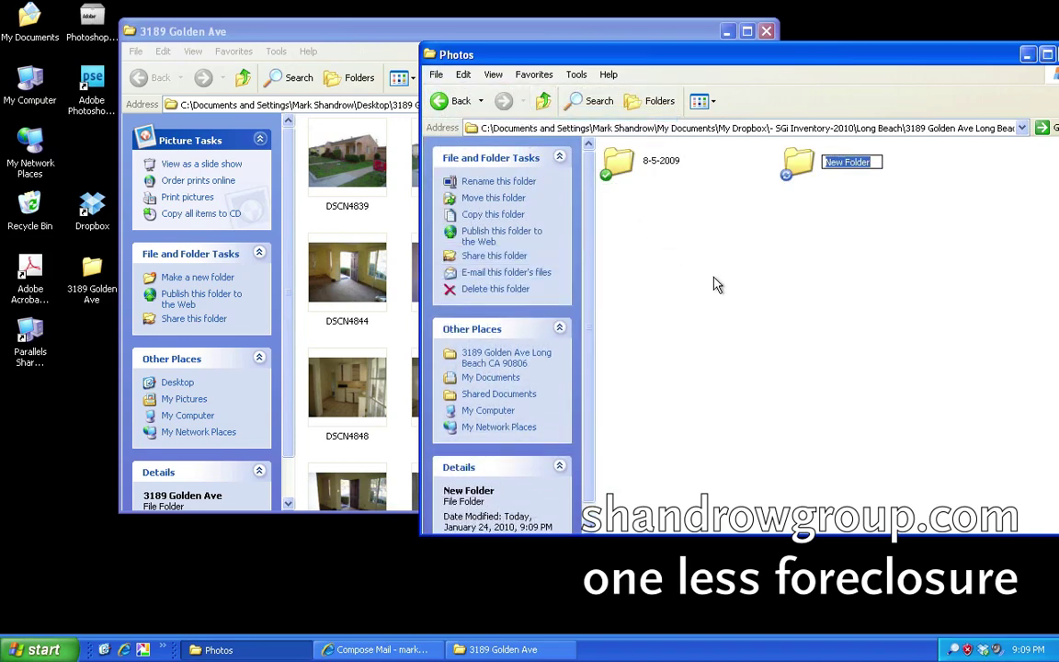
{"action": "type", "text": "1-16-2010 Mark"}
{"action": "key", "text": "Return"}
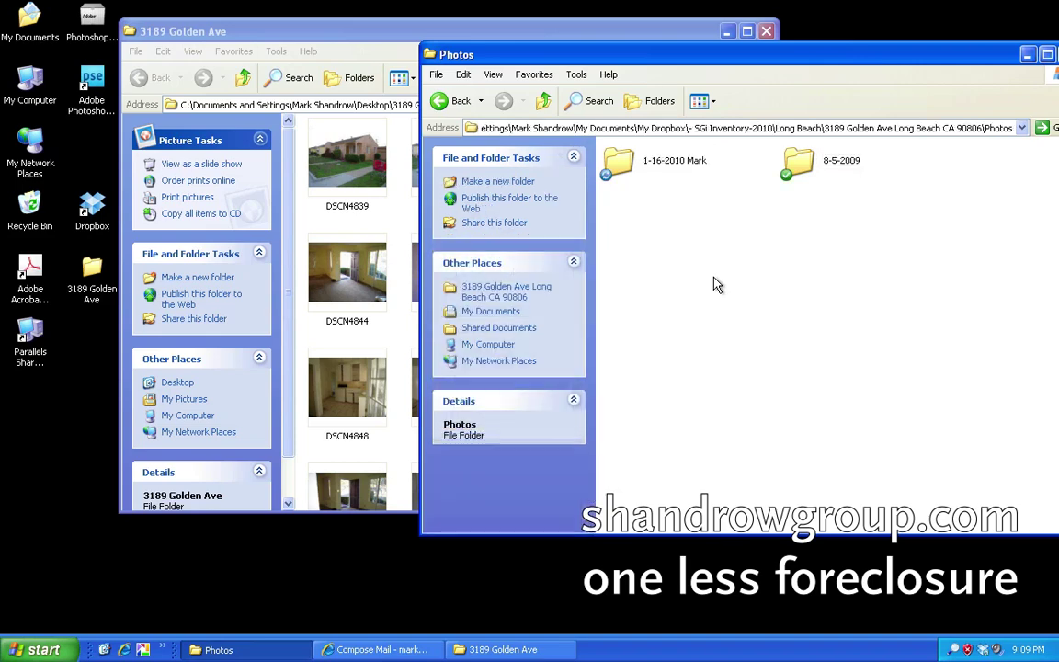
{"action": "double_click", "coordinate": [618, 163]}
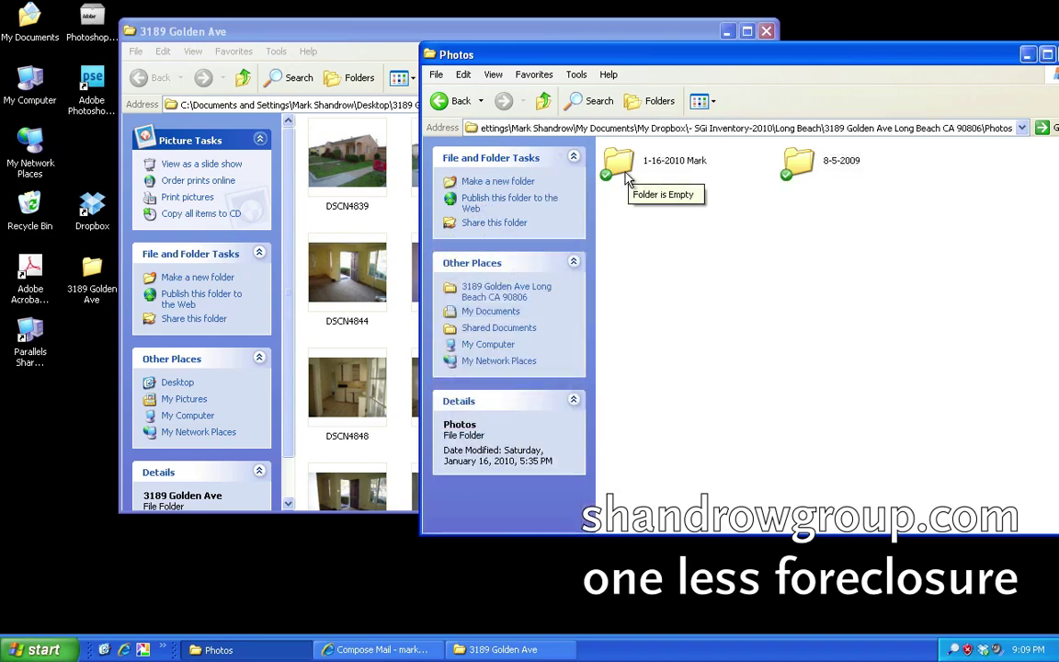
{"action": "left_click", "coordinate": [388, 37]}
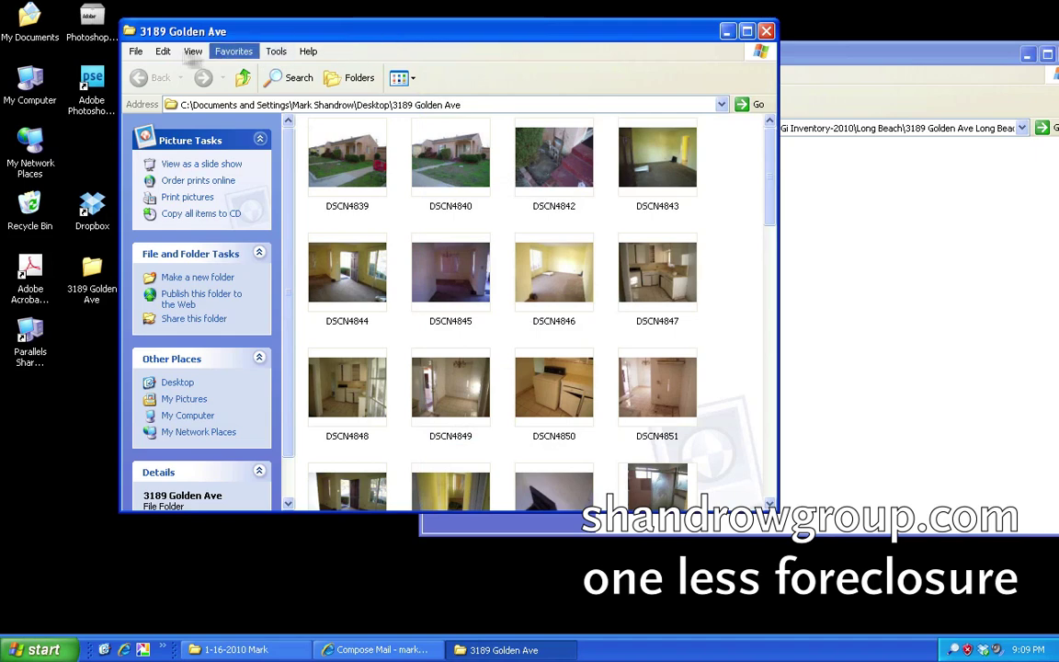
{"action": "left_click", "coordinate": [163, 51]}
{"action": "left_click", "coordinate": [209, 190]}
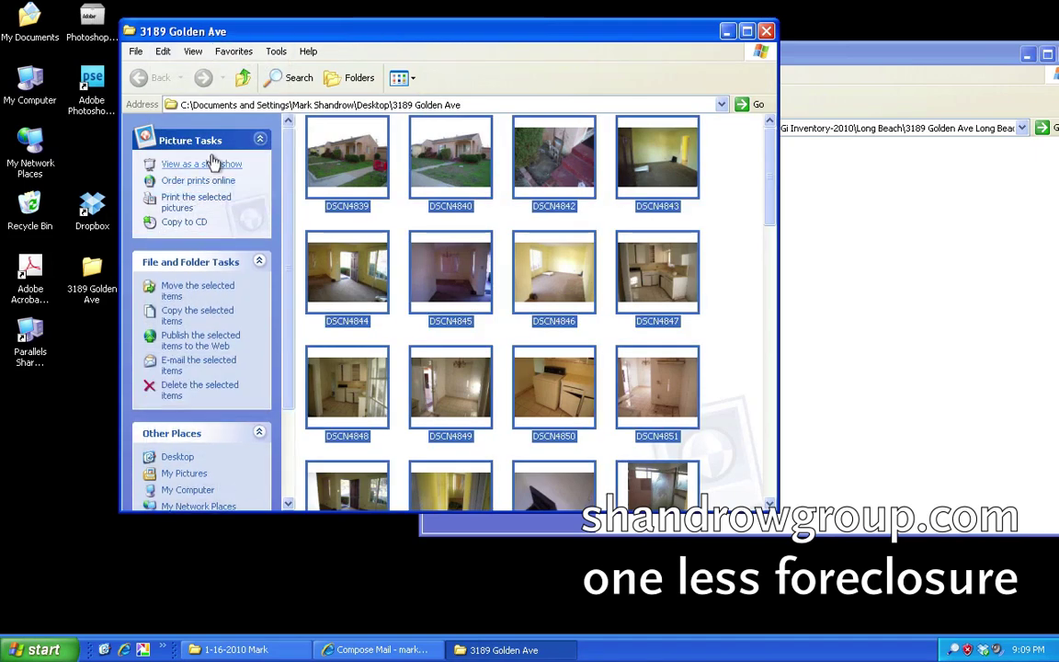
{"action": "left_click", "coordinate": [162, 51]}
{"action": "left_click", "coordinate": [200, 155]}
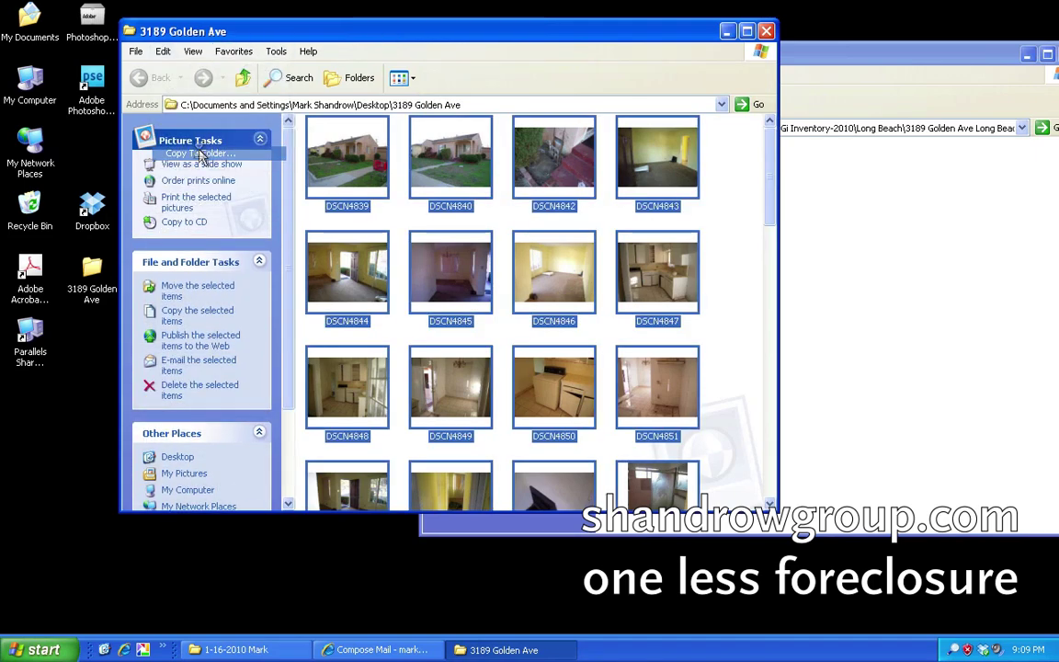
{"action": "left_click", "coordinate": [617, 429]}
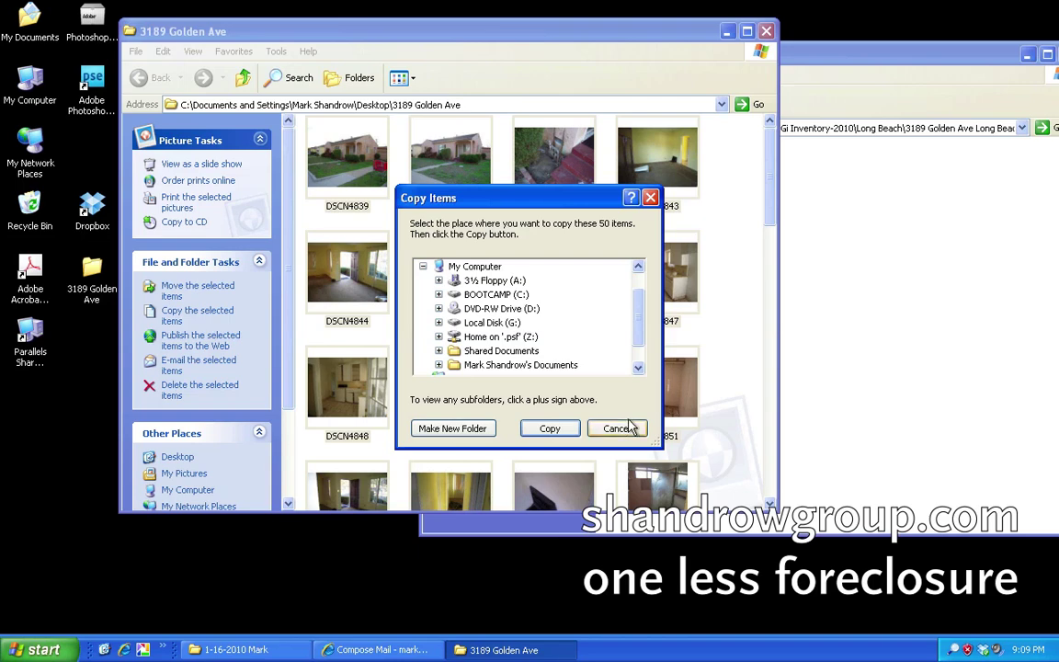
{"action": "left_click", "coordinate": [163, 51]}
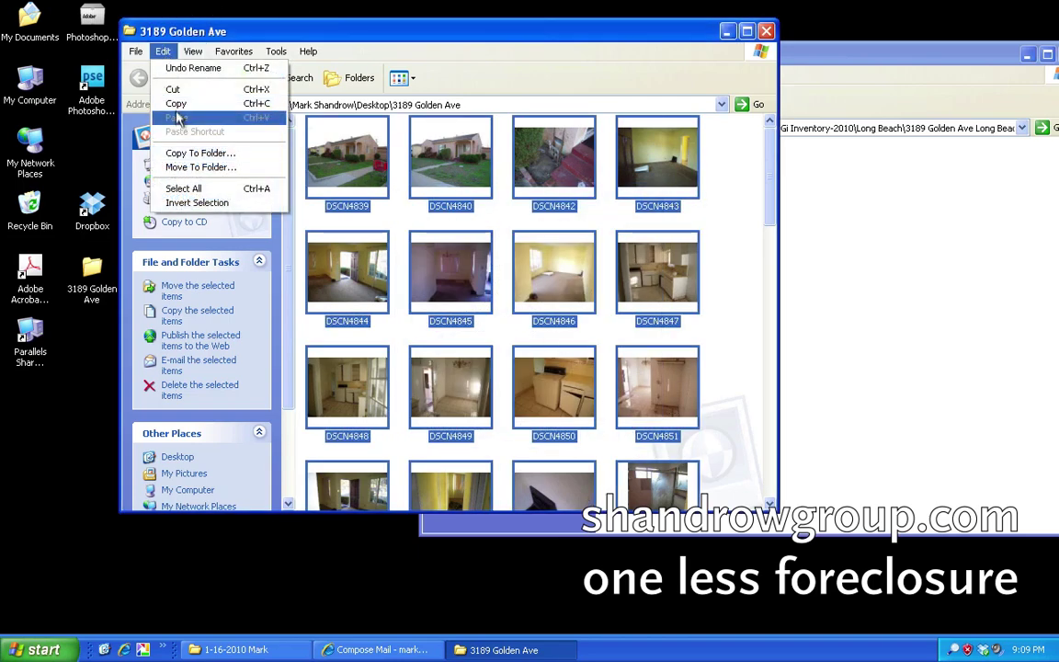
{"action": "left_click", "coordinate": [174, 104]}
Paste the copied photos into the new 1-16-2010 folder.
{"action": "left_click", "coordinate": [827, 173]}
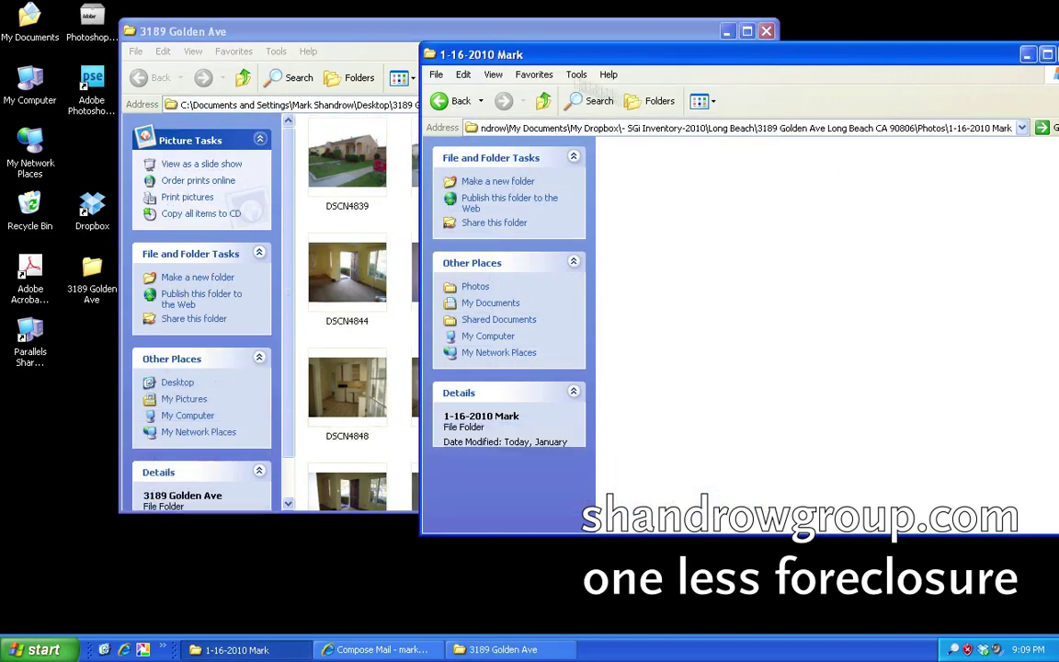
{"action": "left_click", "coordinate": [463, 75]}
{"action": "left_click", "coordinate": [514, 140]}
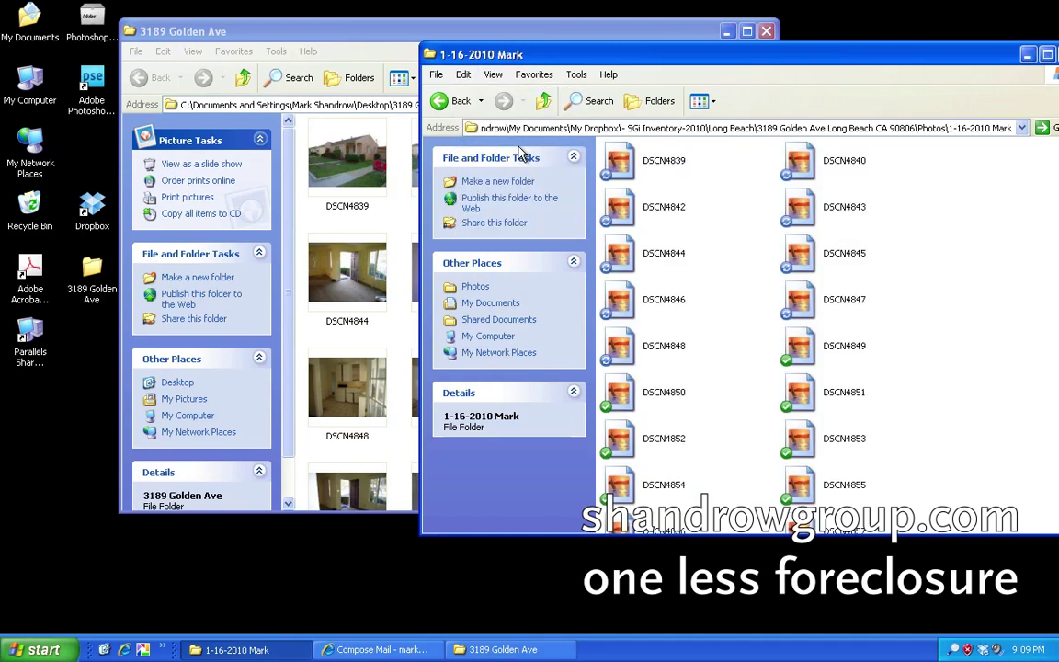
{"action": "left_click", "coordinate": [335, 30]}
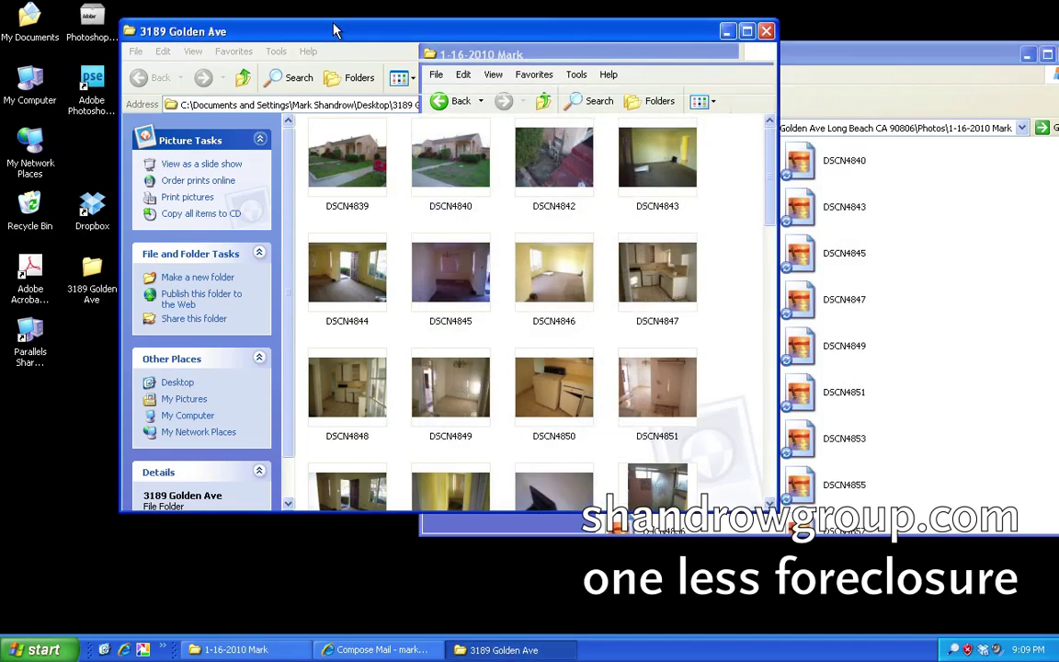
{"action": "left_click", "coordinate": [192, 50]}
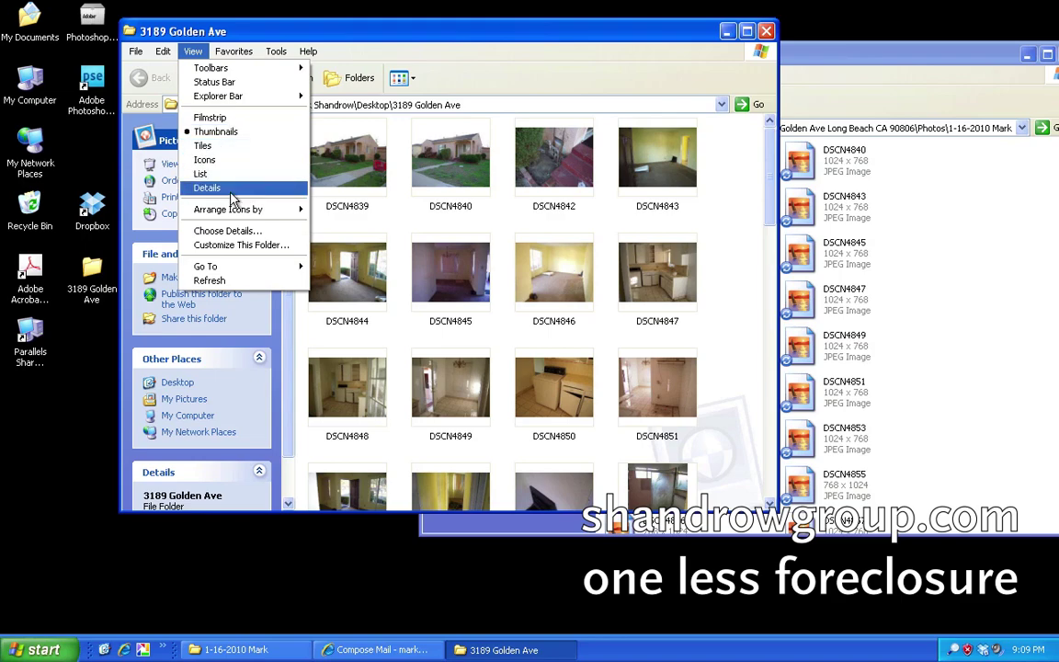
{"action": "left_click", "coordinate": [208, 187]}
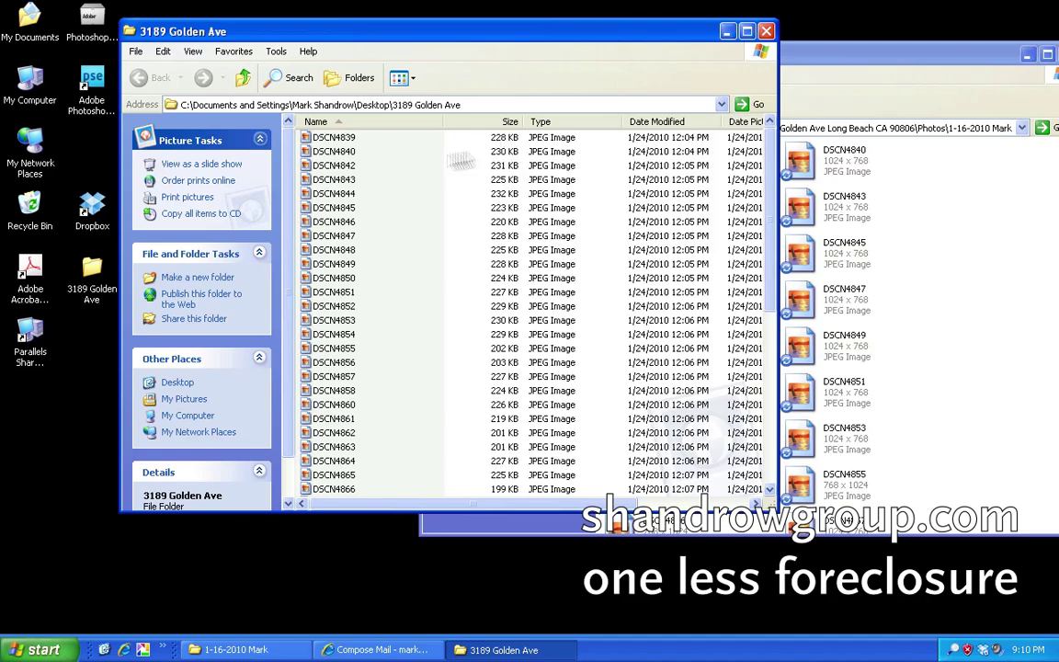
{"action": "left_click", "coordinate": [346, 182]}
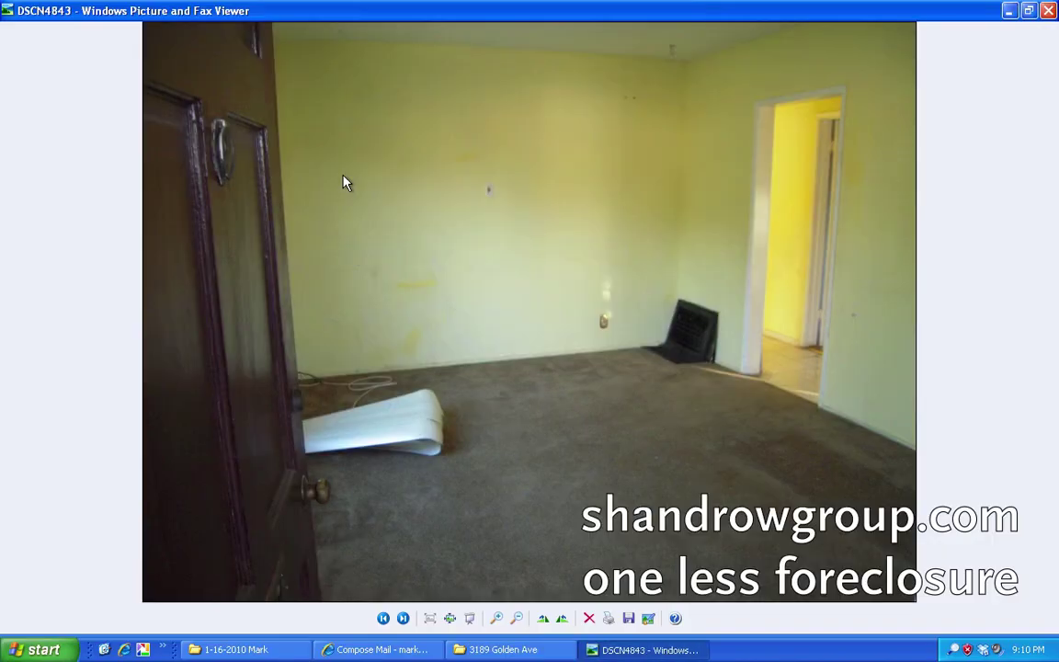
{"action": "key", "text": "F8"}
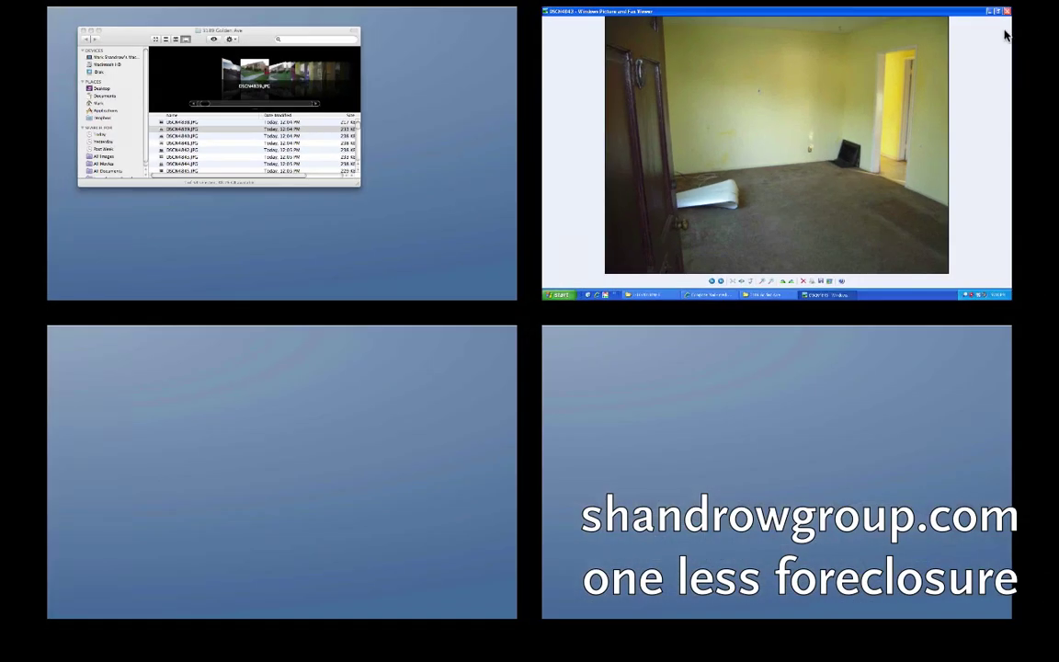
{"action": "left_click", "coordinate": [908, 35]}
{"action": "key", "text": "alt+F4"}
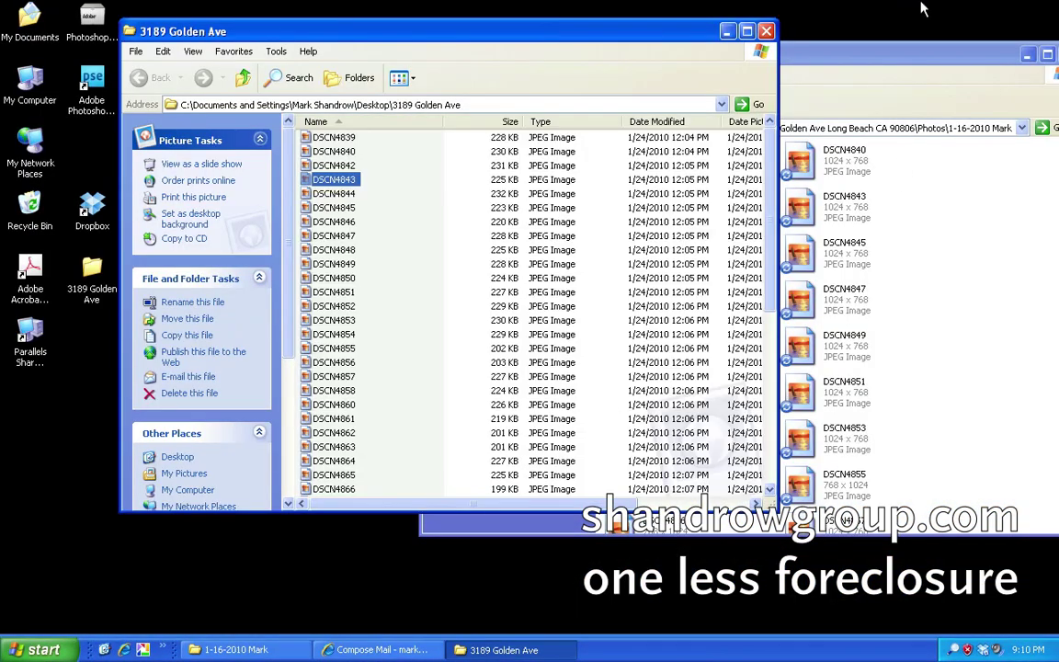
{"action": "left_click", "coordinate": [766, 31]}
{"action": "left_click_drag", "start_coordinate": [777, 55], "coordinate": [579, 49]}
{"action": "left_click", "coordinate": [267, 101]}
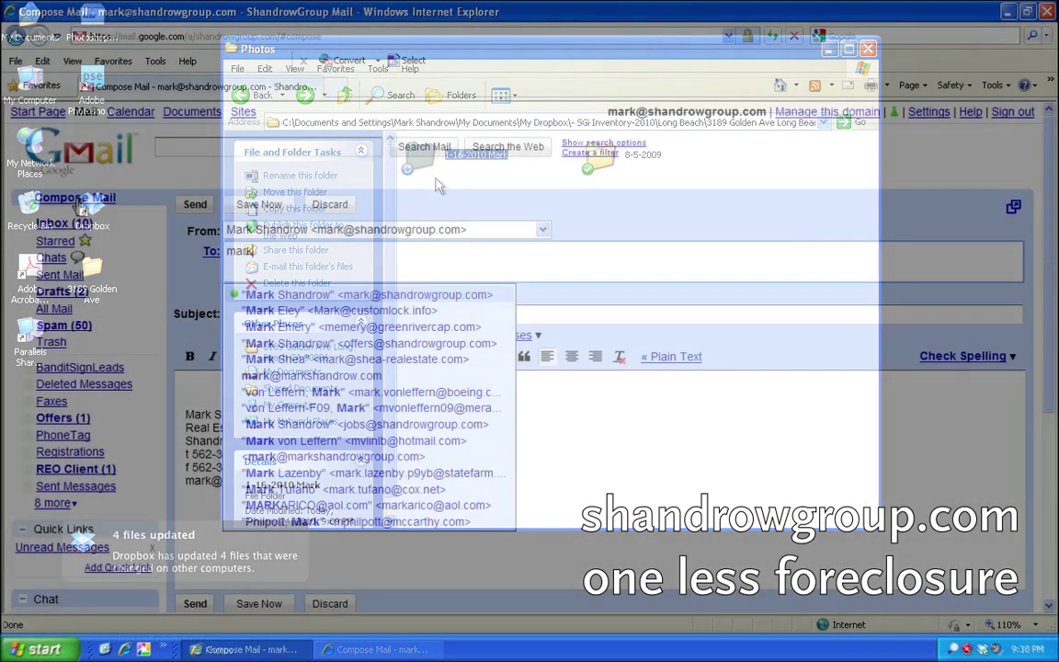
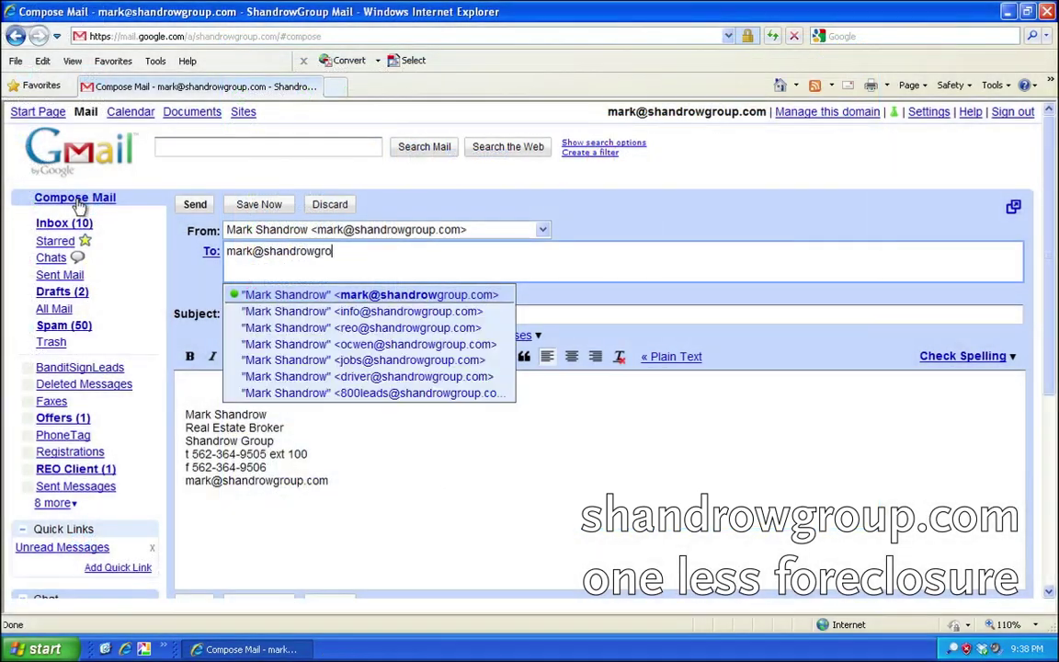
{"action": "key", "text": "Return"}
{"action": "key", "text": "Tab"}
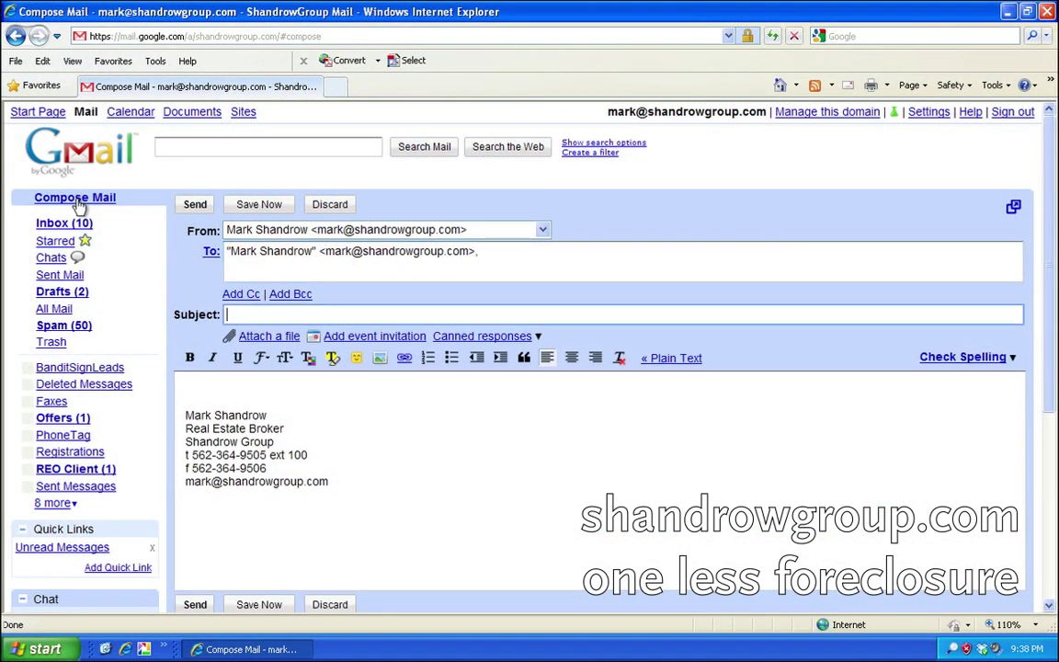
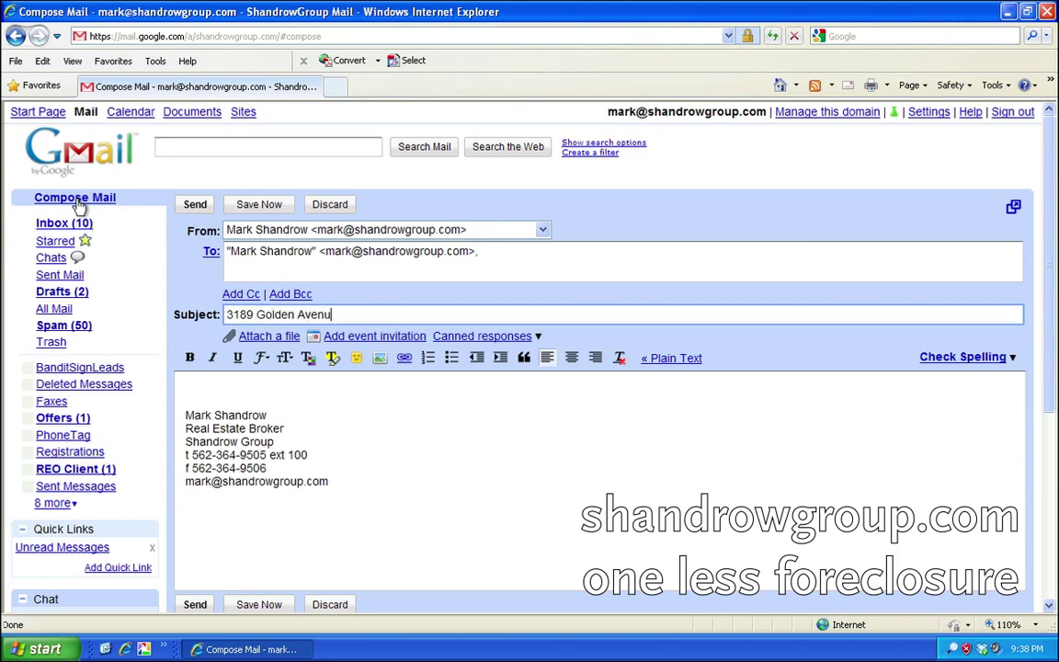
Write the body 'Photos have been uploaded to dropbox.' followed by the 'Thank you' sign-off.
{"action": "key", "text": "Tab"}
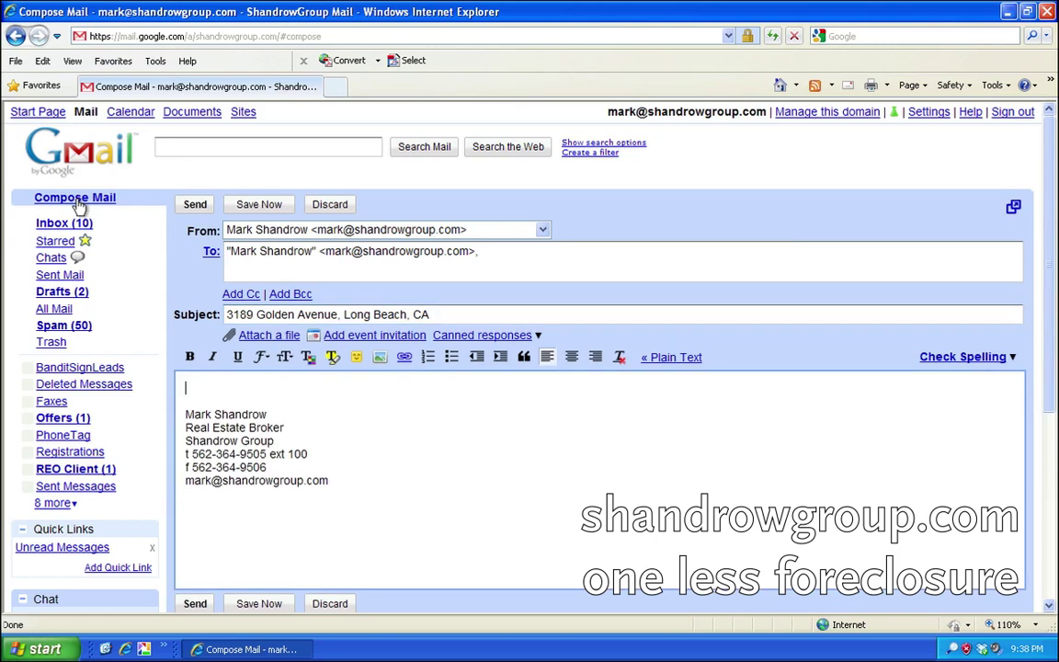
{"action": "type", "text": "Photos have bee"}
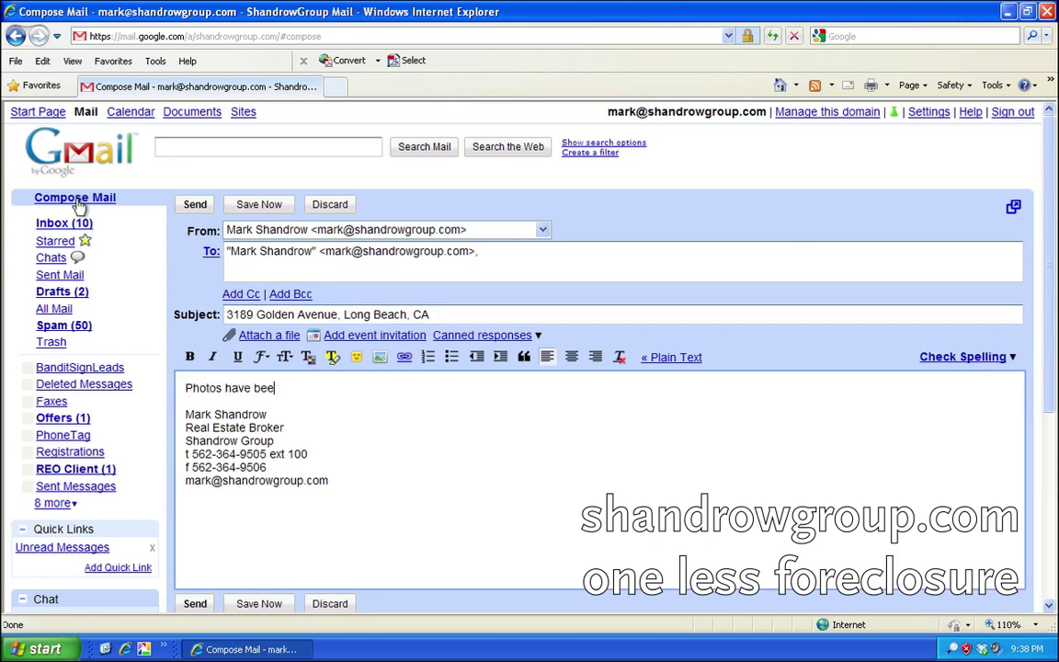
{"action": "type", "text": "n uploade"}
{"action": "key", "text": "BackSpace"}
{"action": "key", "text": "BackSpace"}
{"action": "key", "text": "BackSpace"}
{"action": "key", "text": "BackSpace"}
{"action": "type", "text": "dropbox"}
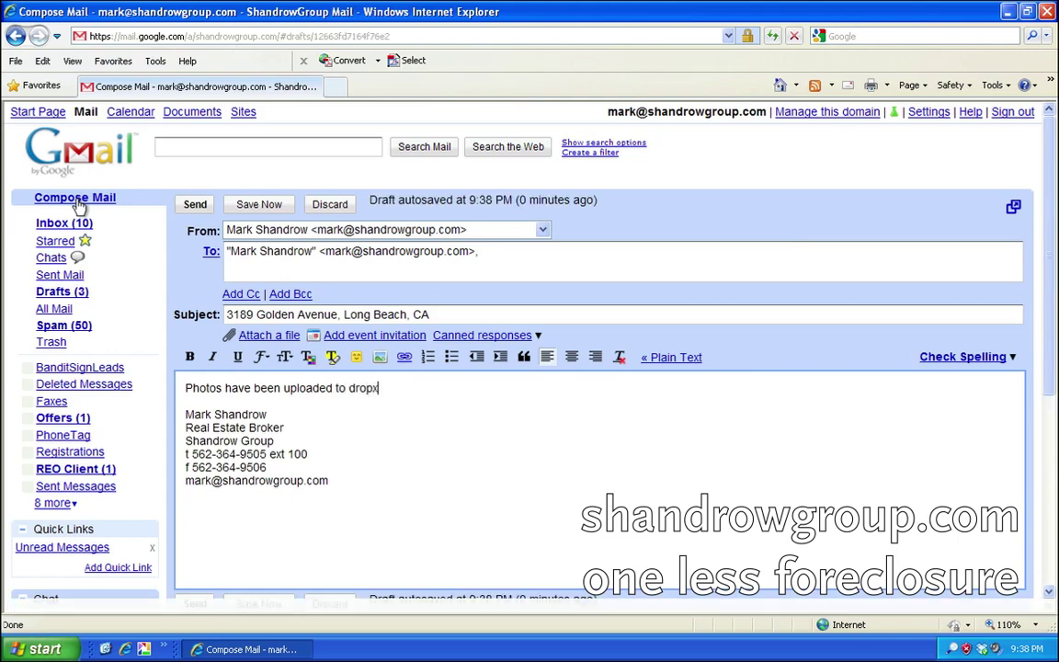
{"action": "type", "text": "."}
{"action": "key", "text": "Return"}
{"action": "key", "text": "Return"}
{"action": "type", "text": "Thank you,"}
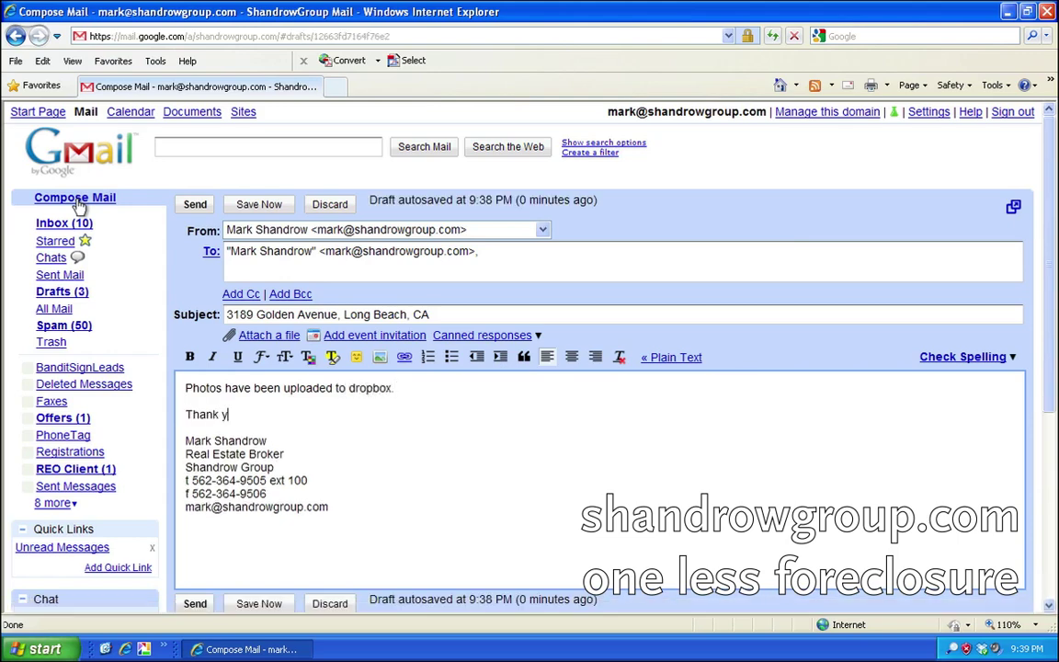